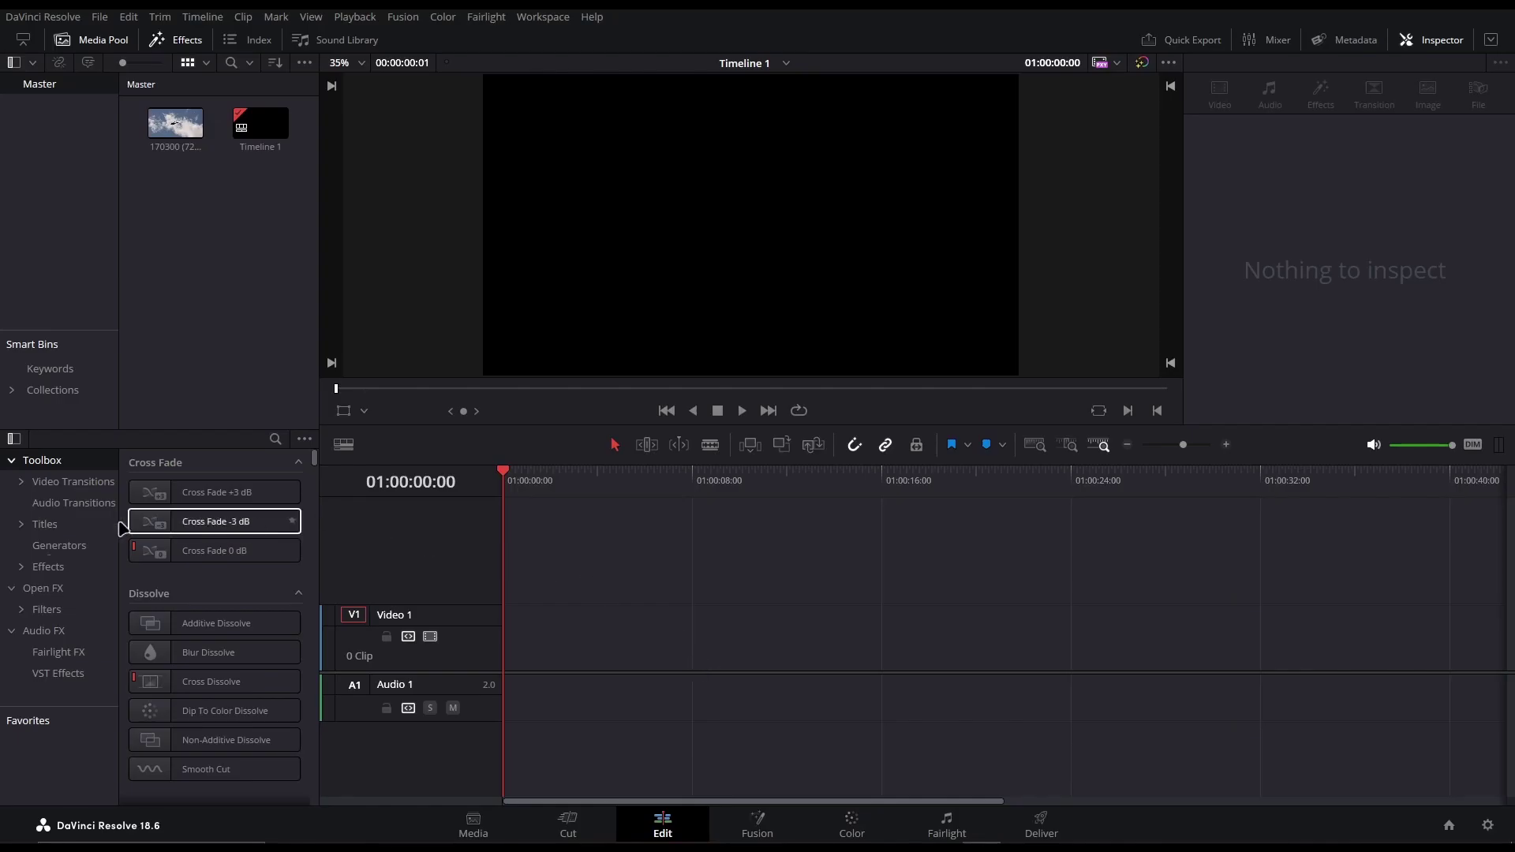
# Step: Add a Fusion Composition clip from Effects to Video 1 and open it in Fusion
pyautogui.click(47, 566)
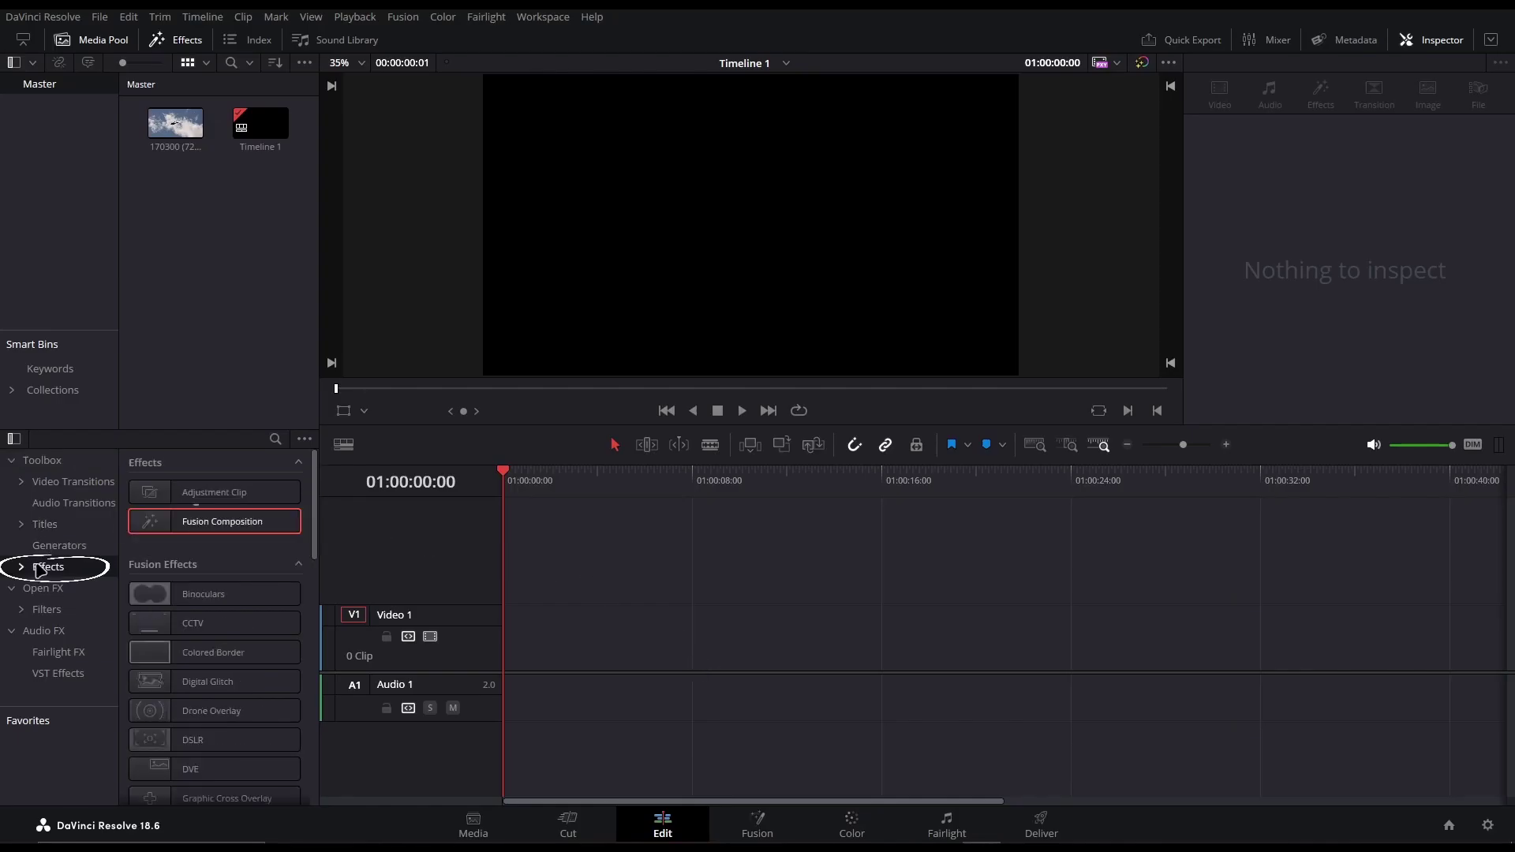
pyautogui.moveTo(207, 522); pyautogui.dragTo(506, 643)
pyautogui.click(555, 654)
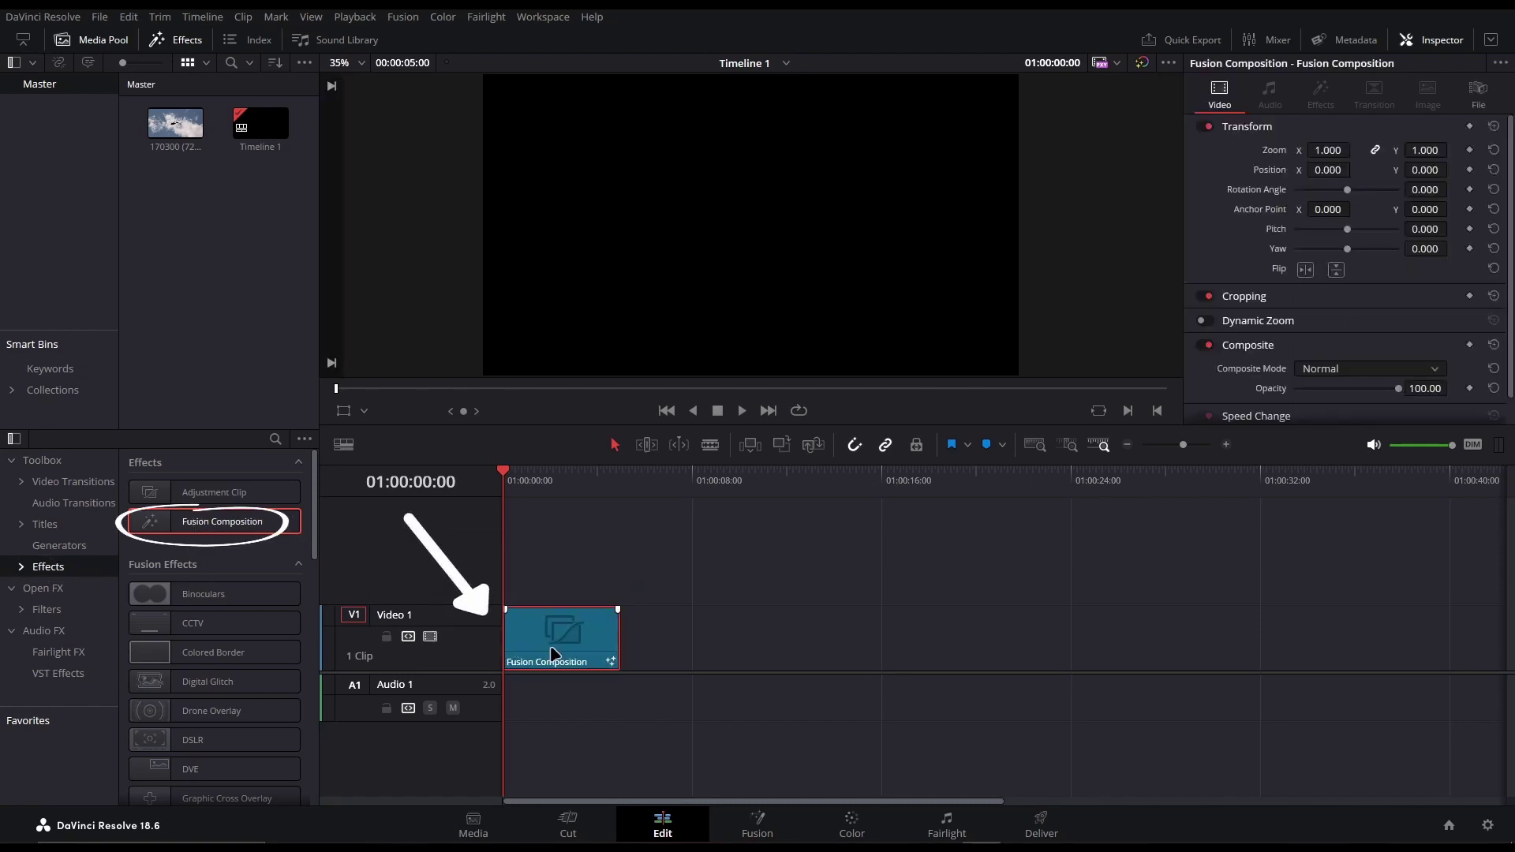
pyautogui.click(754, 833)
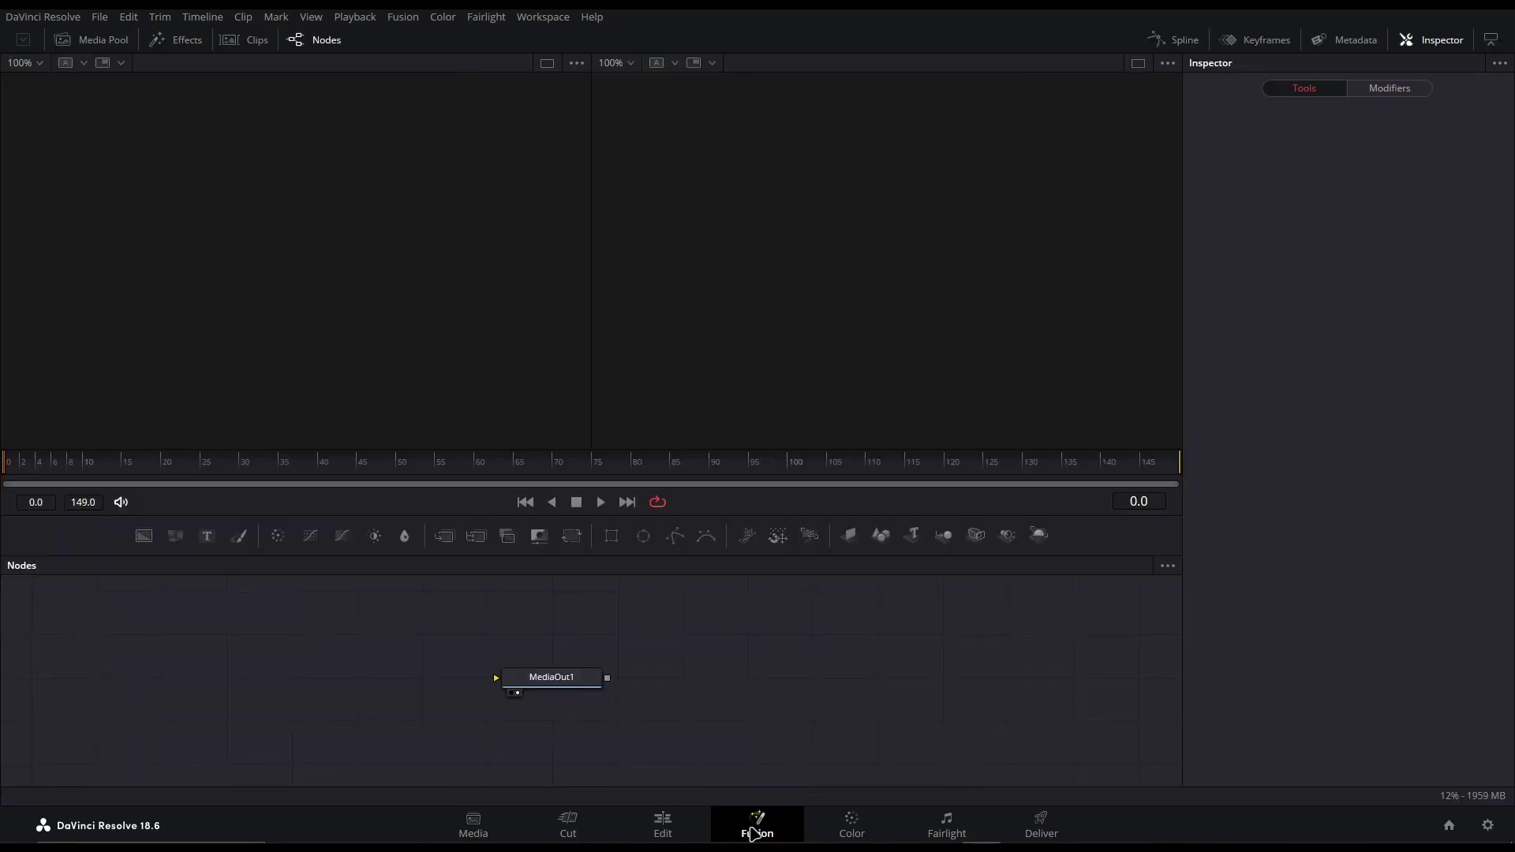
# Step: Add a Background node and connect Background1 to MediaOut1
pyautogui.moveTo(469, 752); pyautogui.dragTo(917, 768)
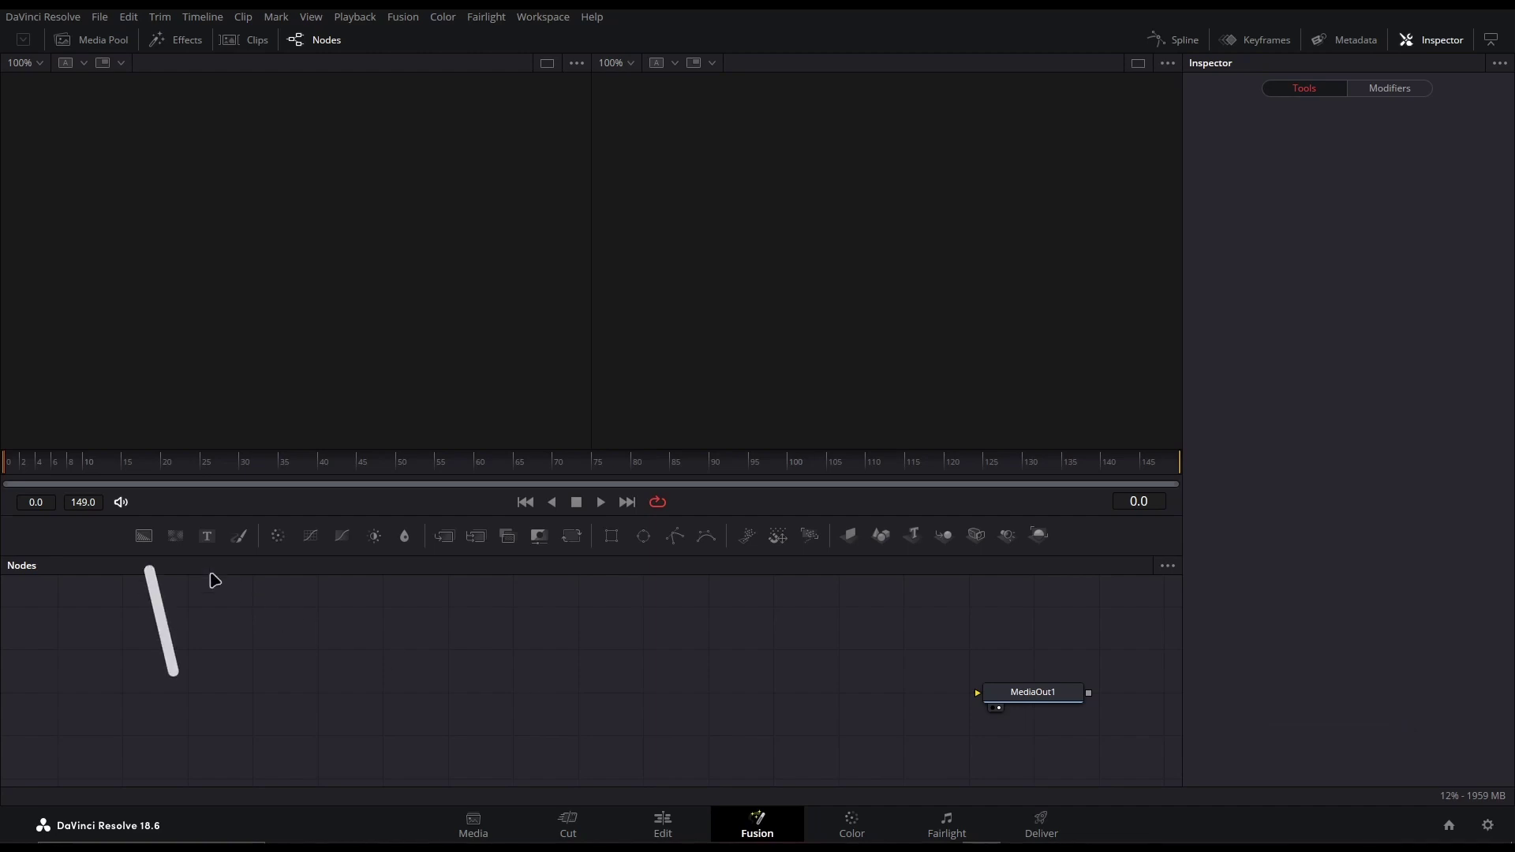
pyautogui.moveTo(291, 644); pyautogui.dragTo(540, 689)
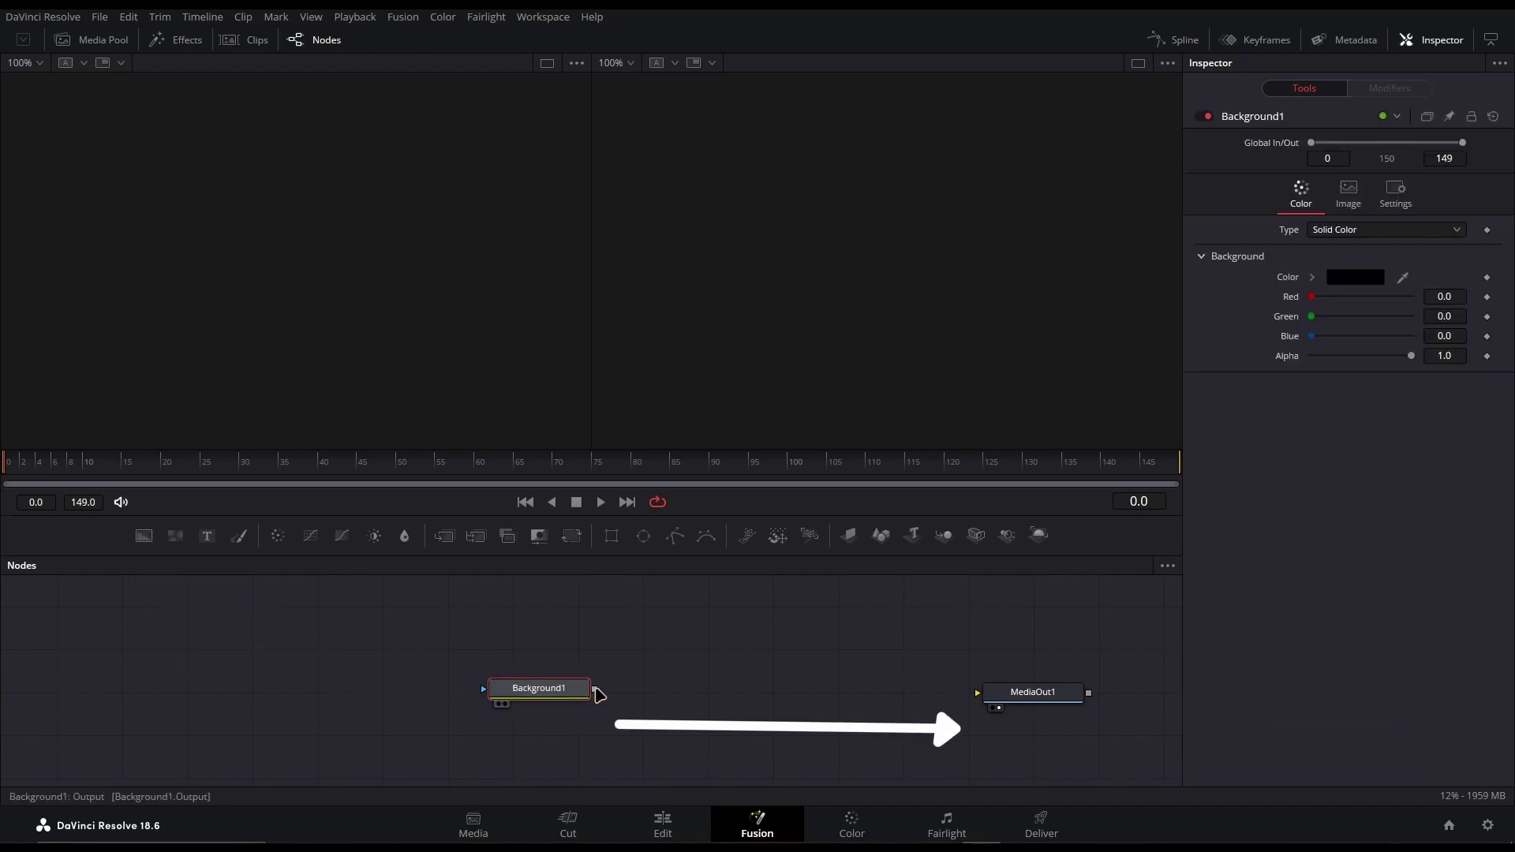
pyautogui.moveTo(811, 697); pyautogui.dragTo(978, 693)
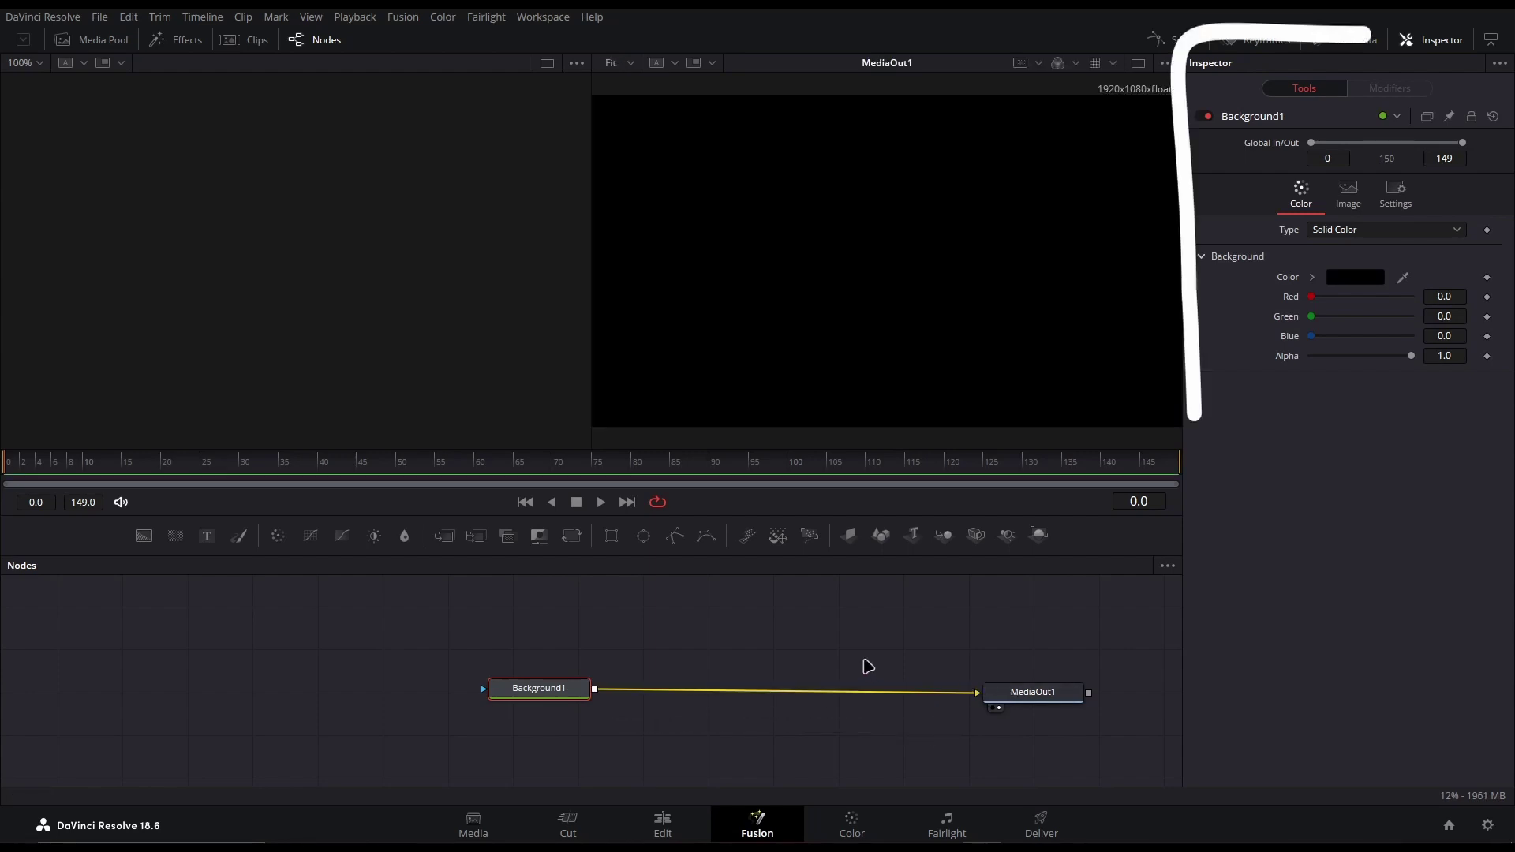
# Step: Set the background colour to red and its Type to a Horizontal gradient
pyautogui.click(1368, 278)
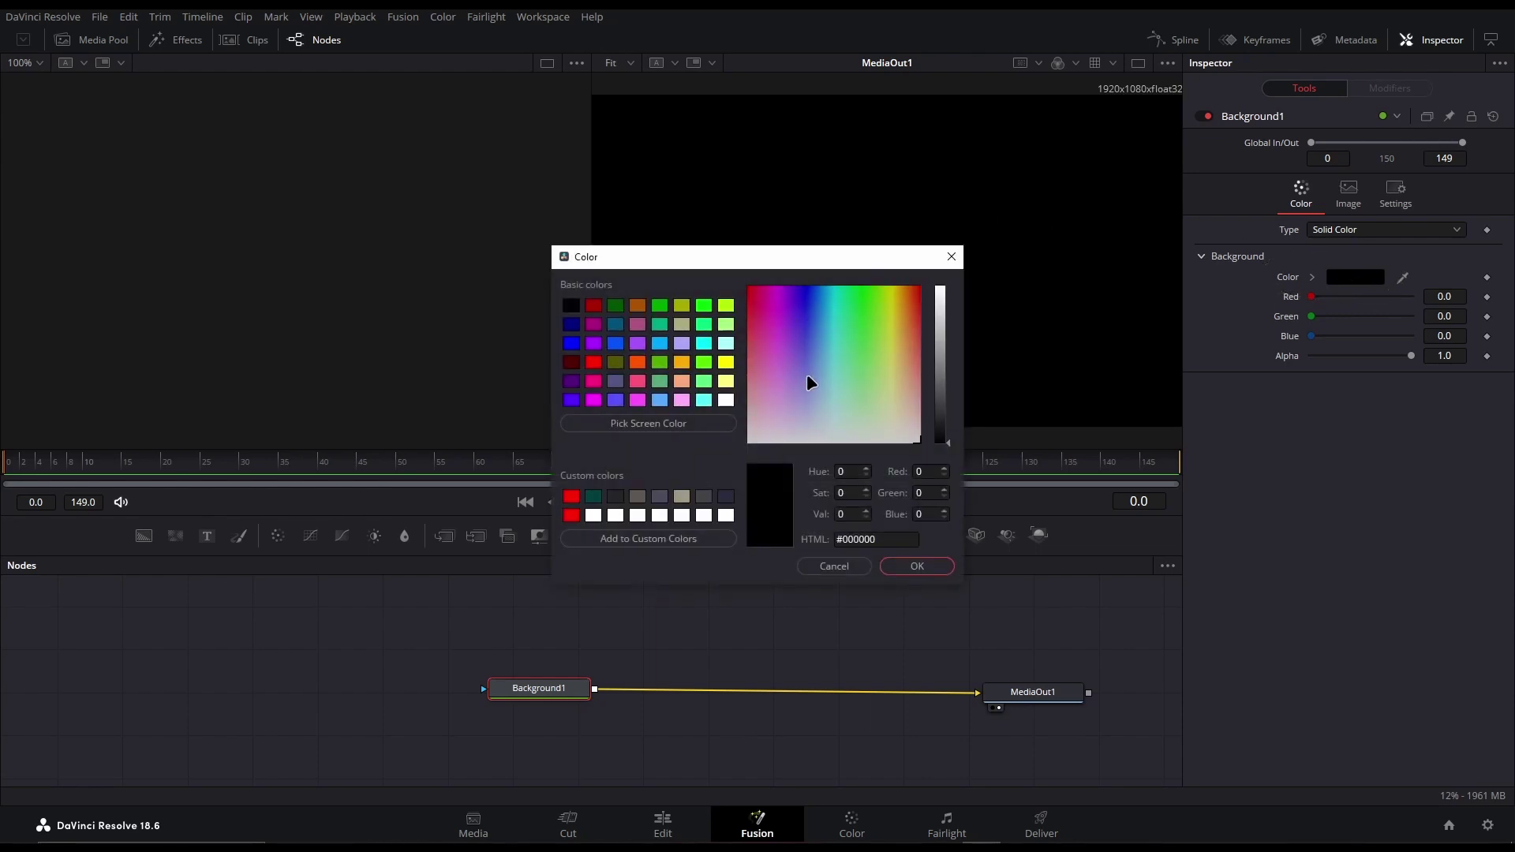
pyautogui.moveTo(881, 339); pyautogui.dragTo(950, 322)
pyautogui.click(918, 566)
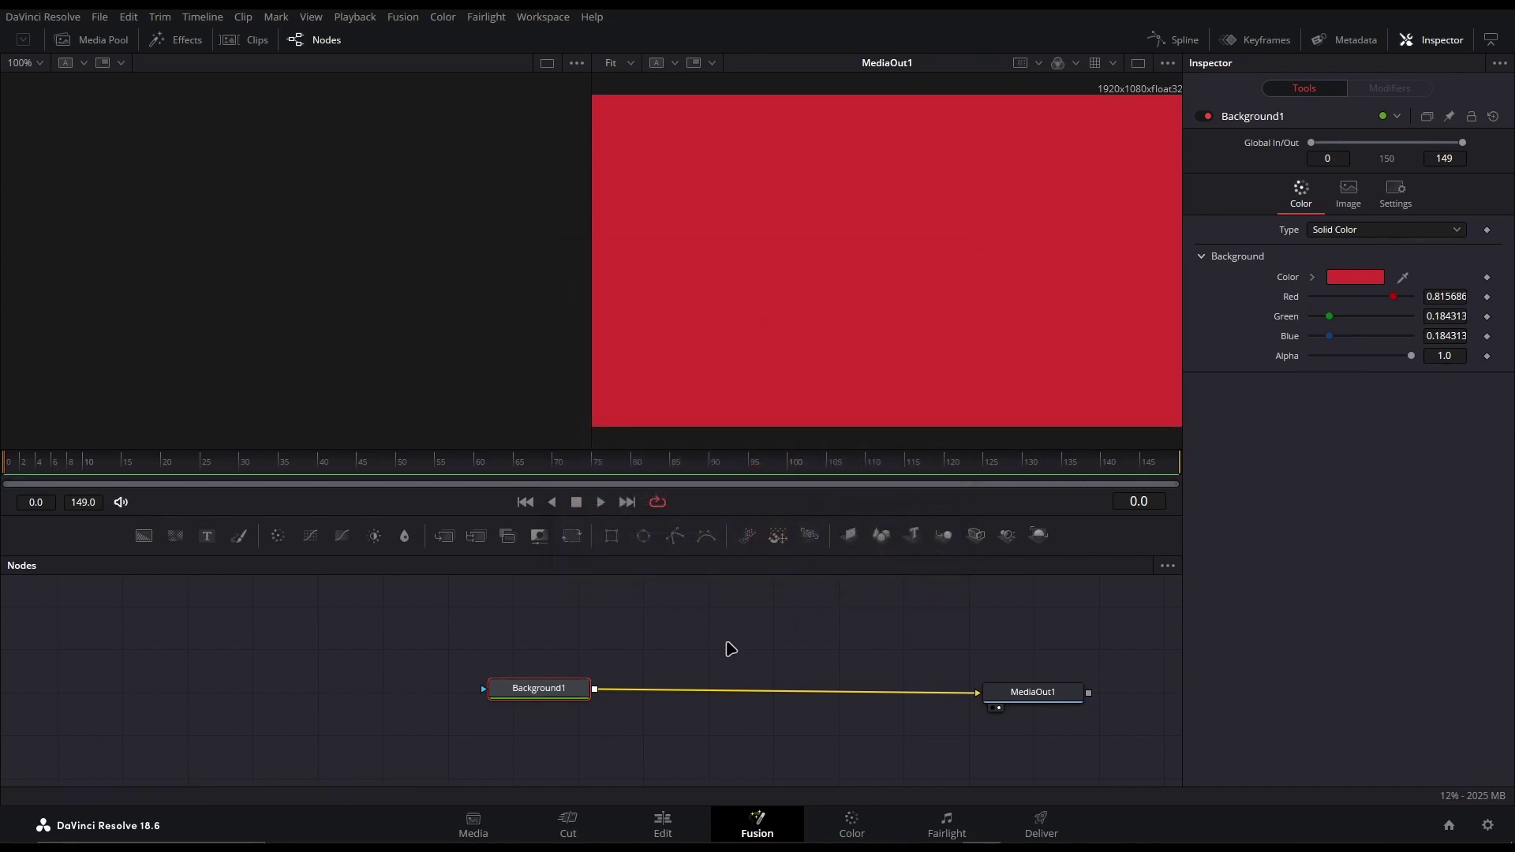
pyautogui.click(1373, 230)
pyautogui.click(1361, 246)
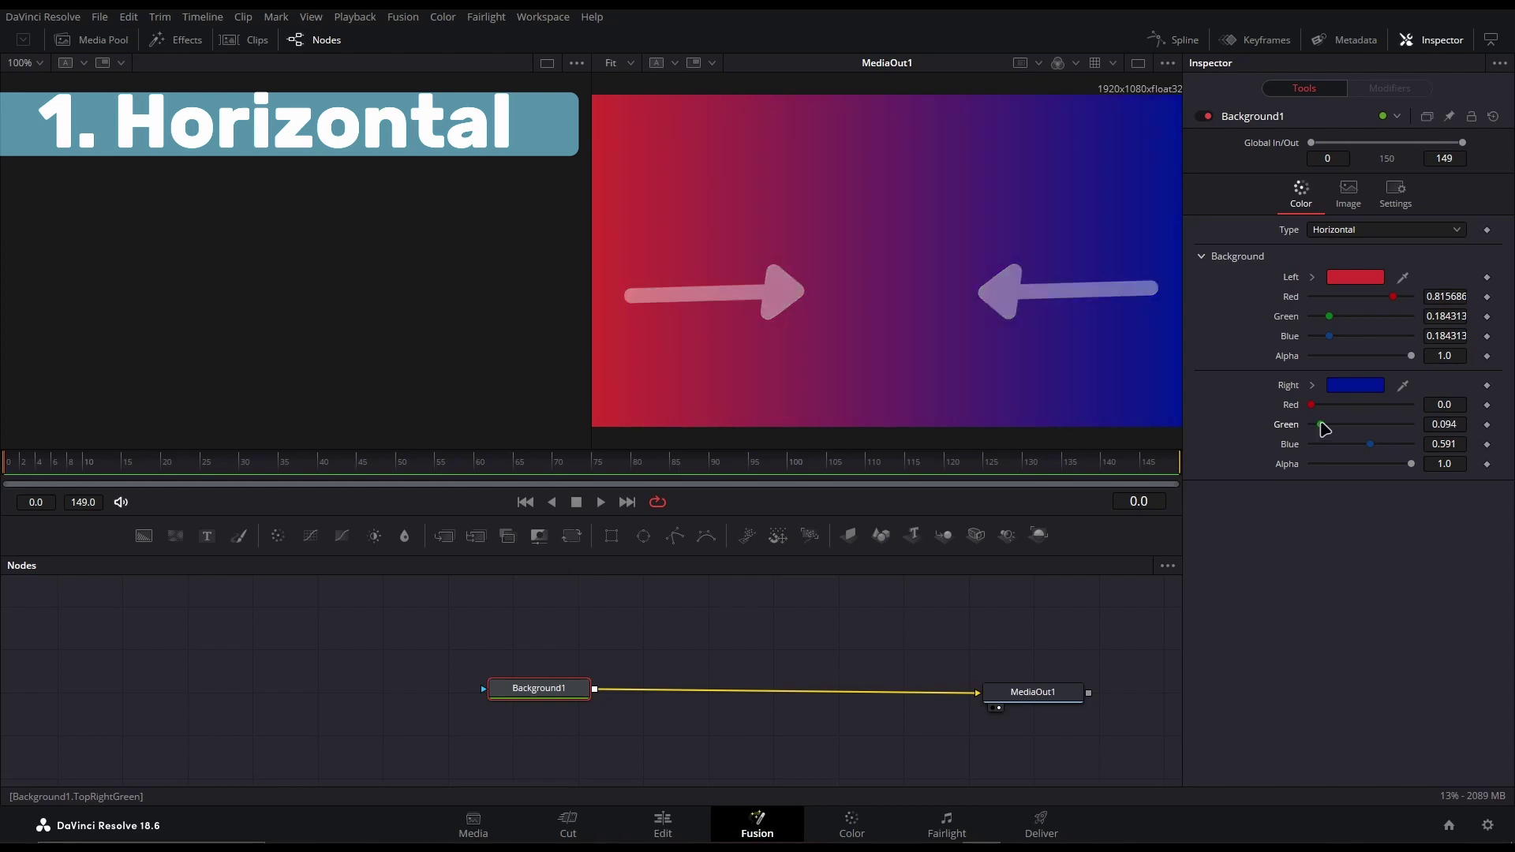
# Step: Try a Vertical background, adjusting the bottom colour's green and blue values
pyautogui.click(1371, 230)
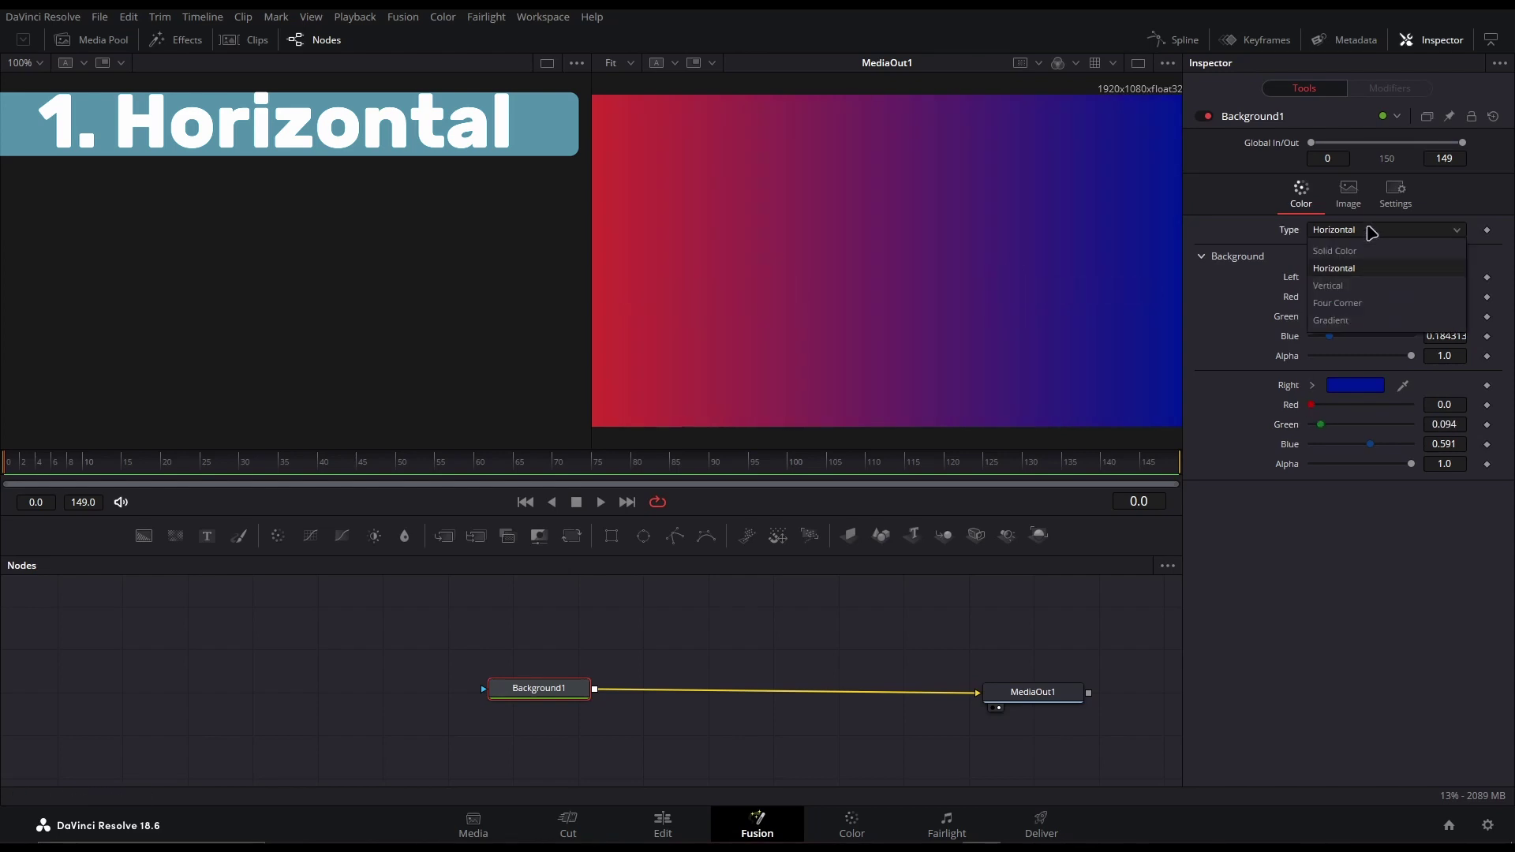
pyautogui.click(1357, 286)
pyautogui.moveTo(1312, 425); pyautogui.dragTo(1338, 444)
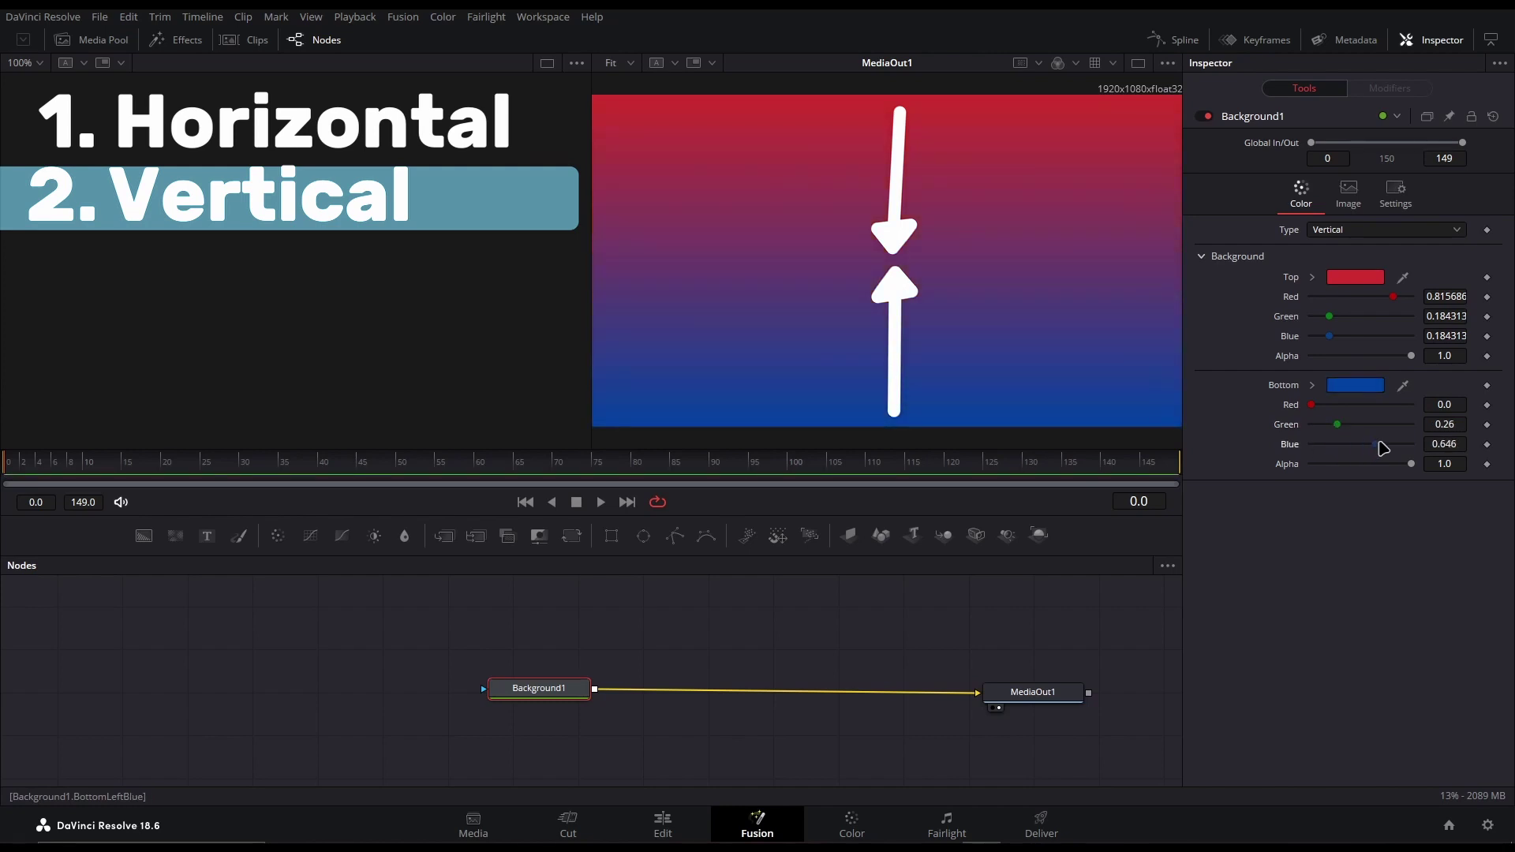
# Step: Try Four Corner with green bottom-left and light blue bottom-right, then choose Gradient type
pyautogui.click(1365, 230)
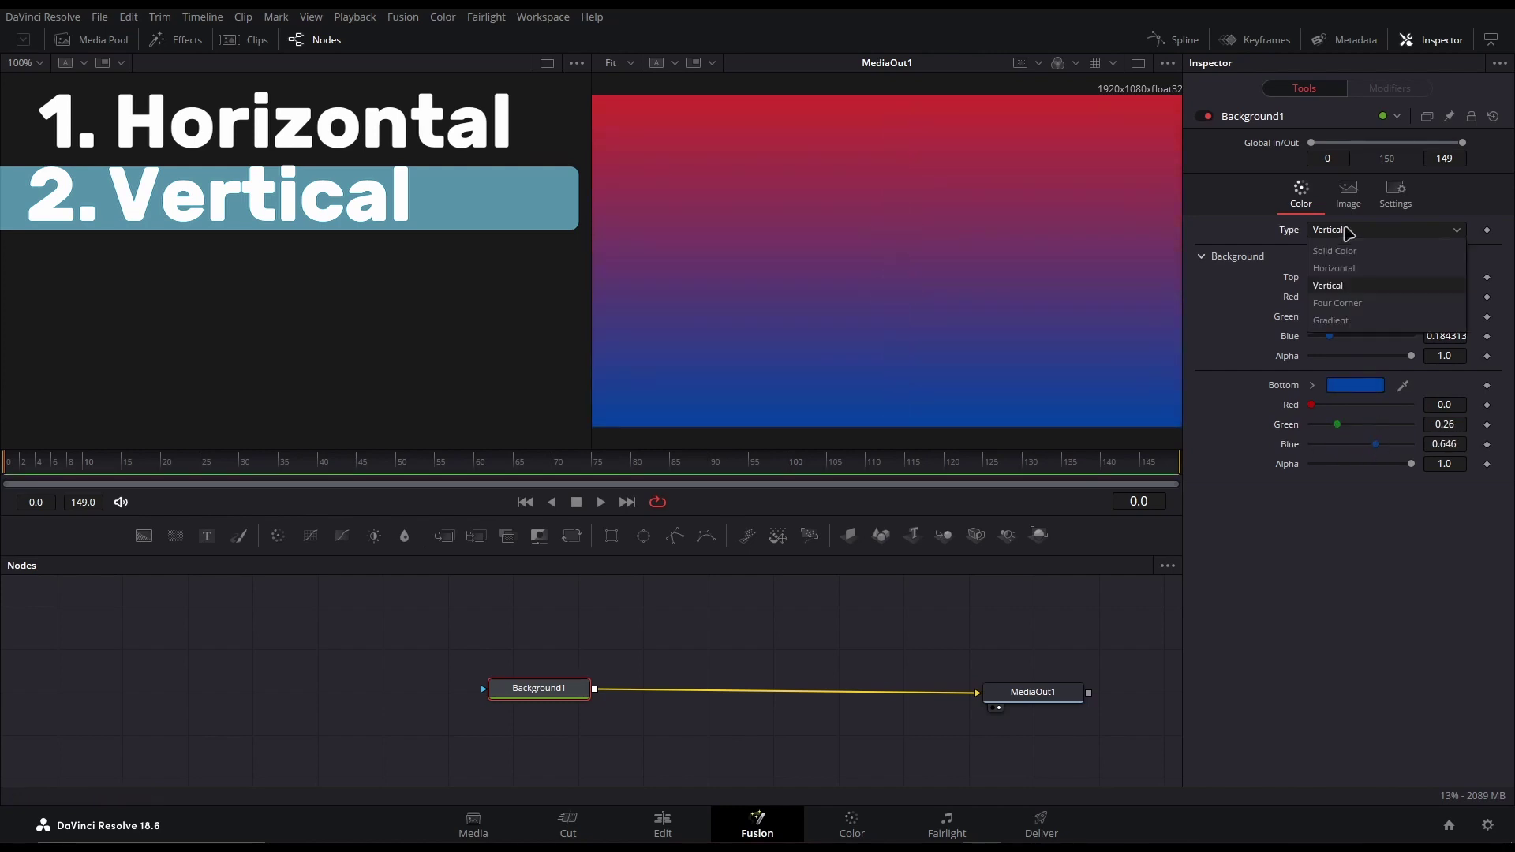
pyautogui.click(1341, 303)
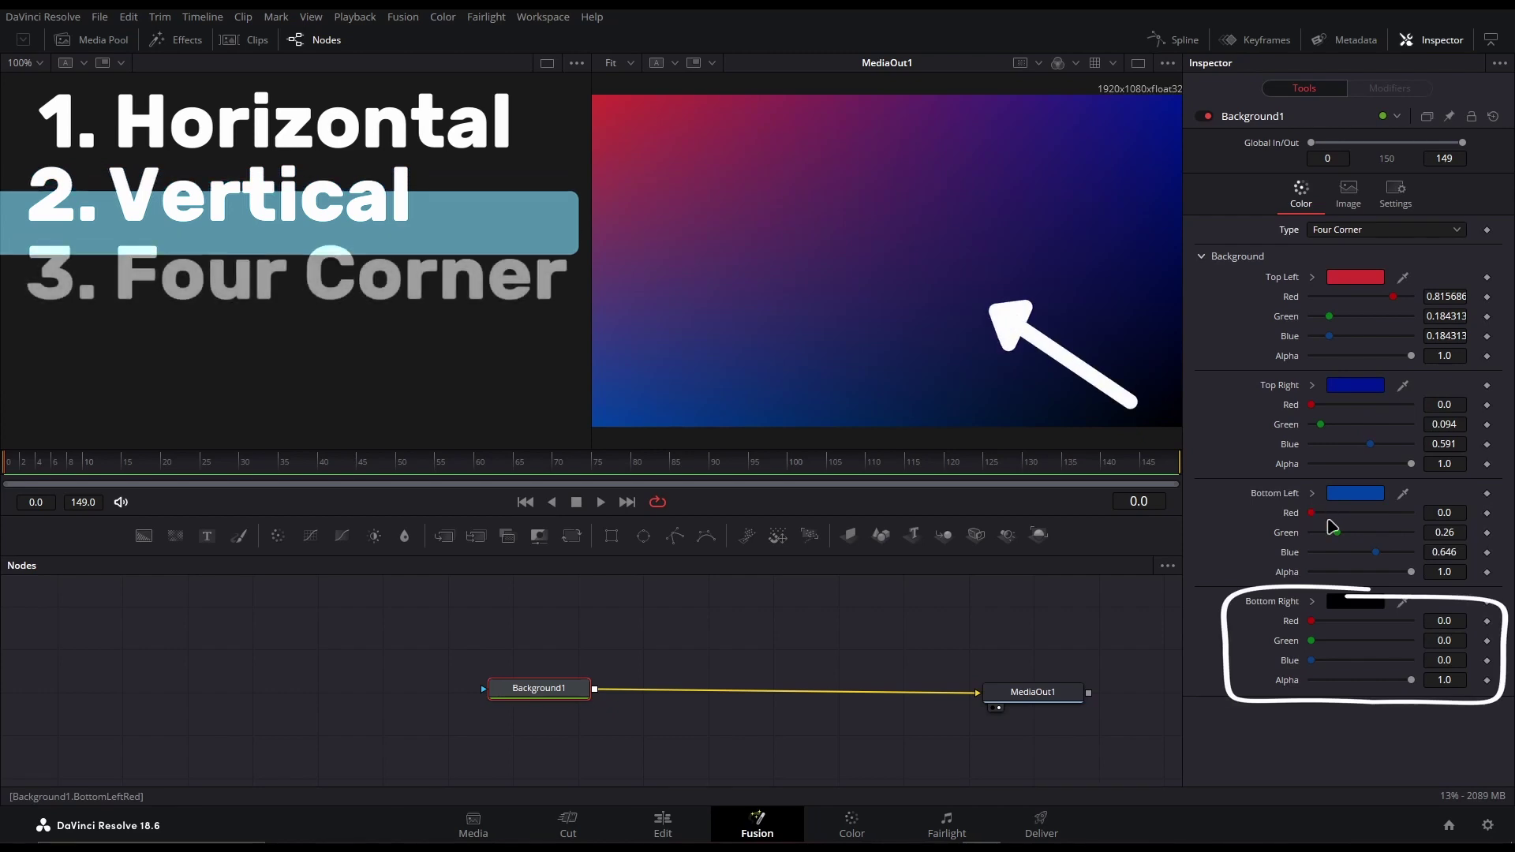
pyautogui.moveTo(1375, 551); pyautogui.dragTo(1329, 551)
pyautogui.moveTo(1316, 620)
pyautogui.mouseDown()
pyautogui.moveTo(1410, 661)
pyautogui.moveTo(1376, 638)
pyautogui.moveTo(1387, 645)
pyautogui.mouseUp()
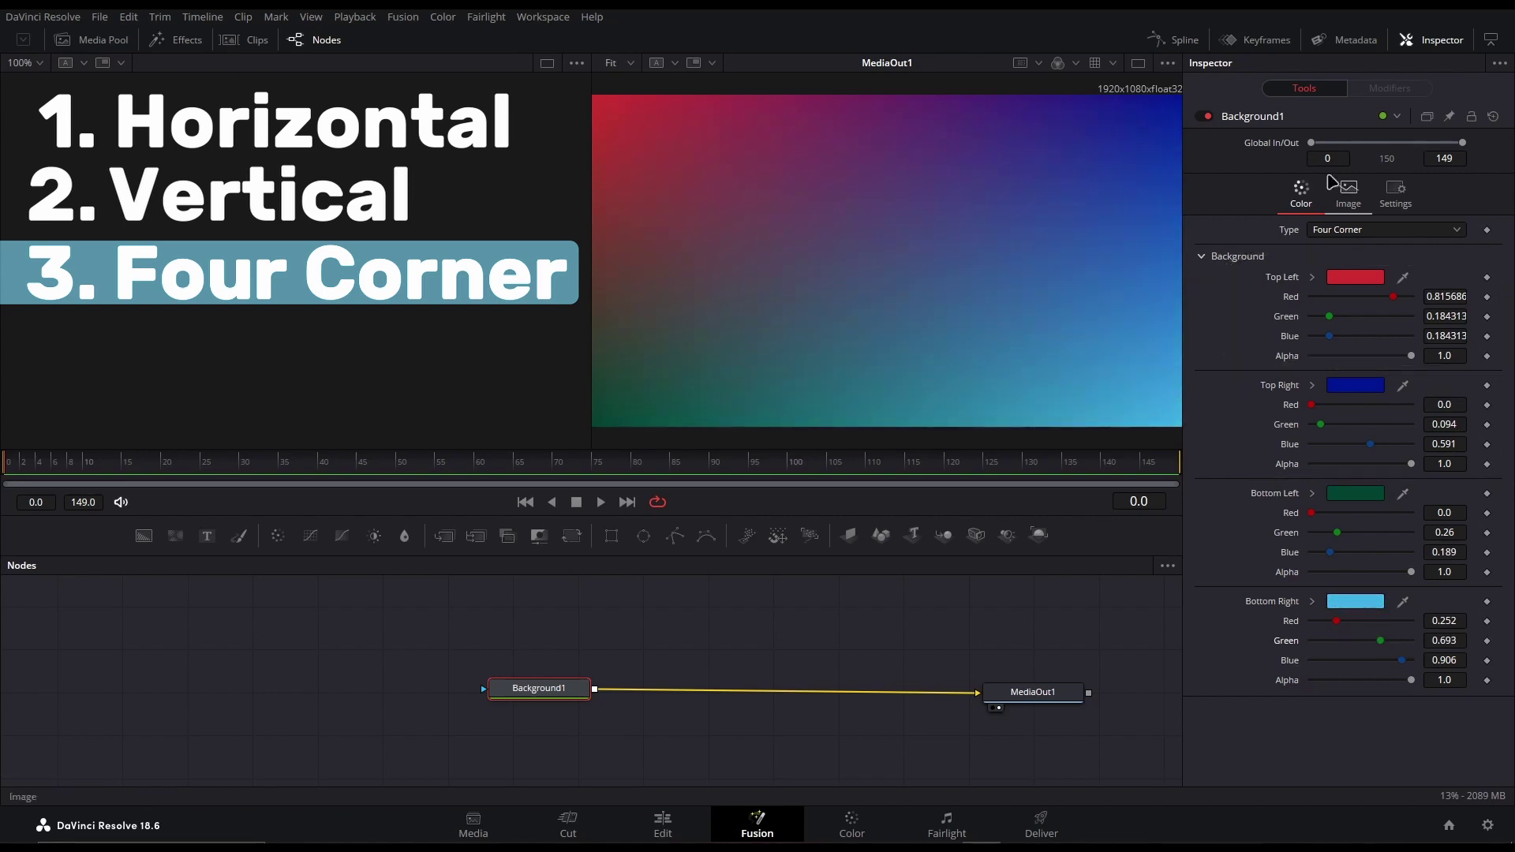
pyautogui.click(1373, 231)
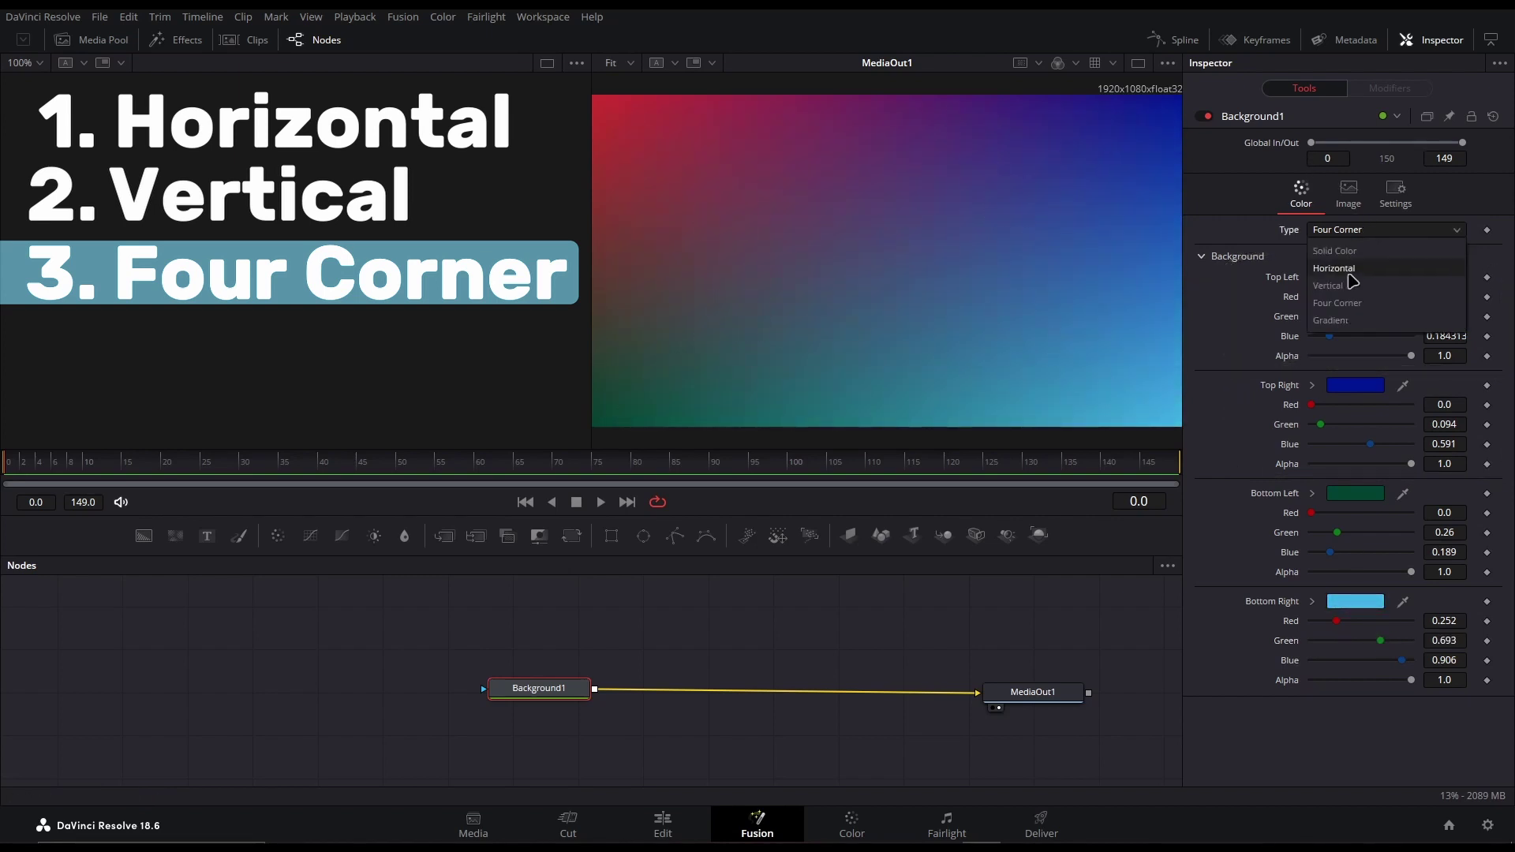
pyautogui.click(1340, 328)
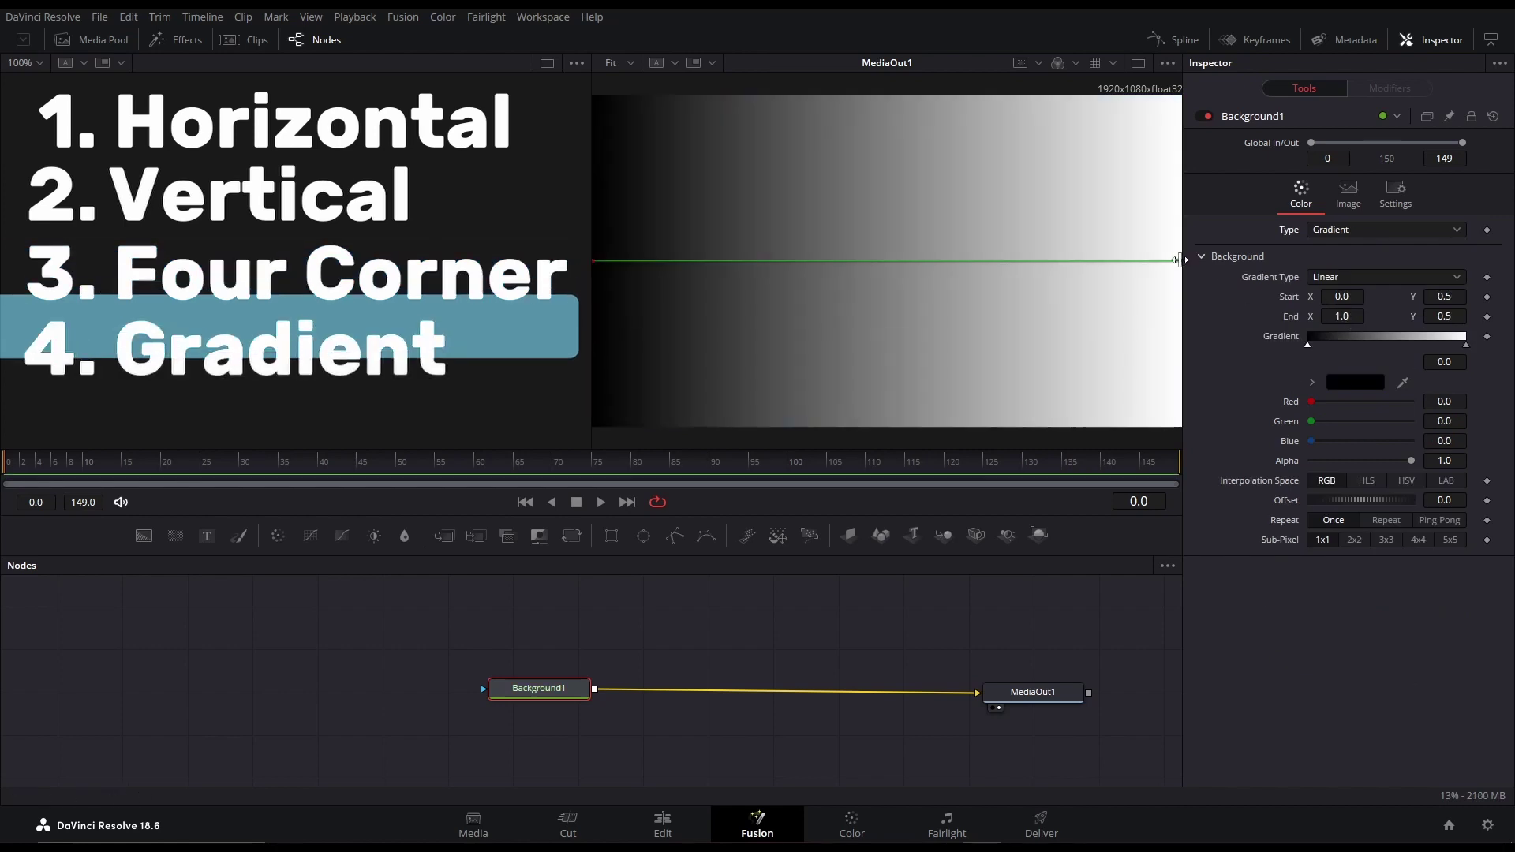
# Step: Move the gradient start to the bottom-left corner and its end up to the top edge
pyautogui.scroll(-2, 1159, 282)
pyautogui.scroll(2, 1159, 282)
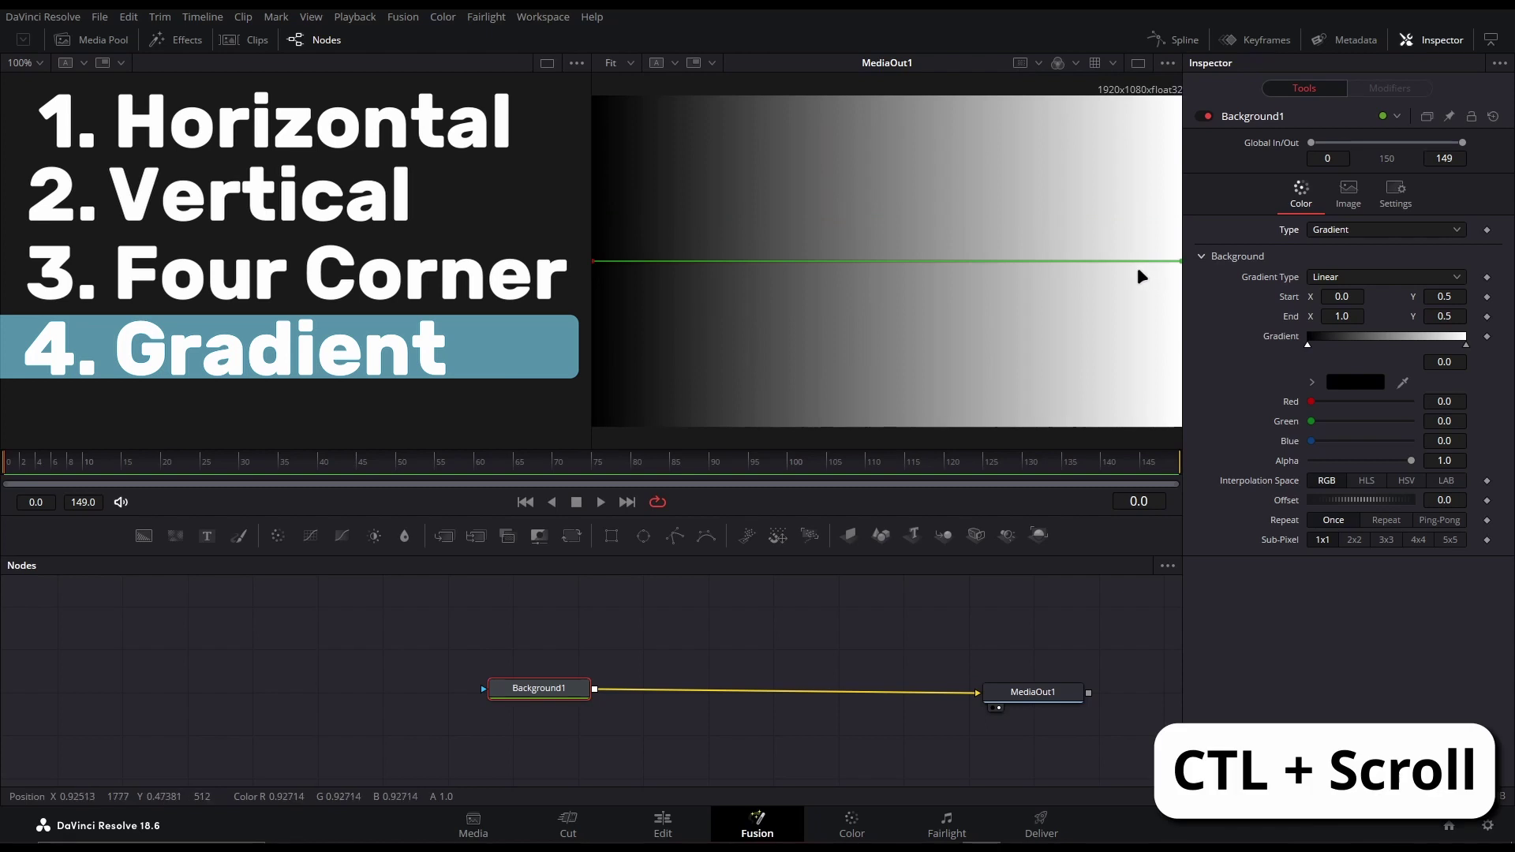
pyautogui.scroll(-2, 1142, 276)
pyautogui.moveTo(1168, 265); pyautogui.dragTo(1015, 253)
pyautogui.moveTo(753, 267); pyautogui.dragTo(773, 388)
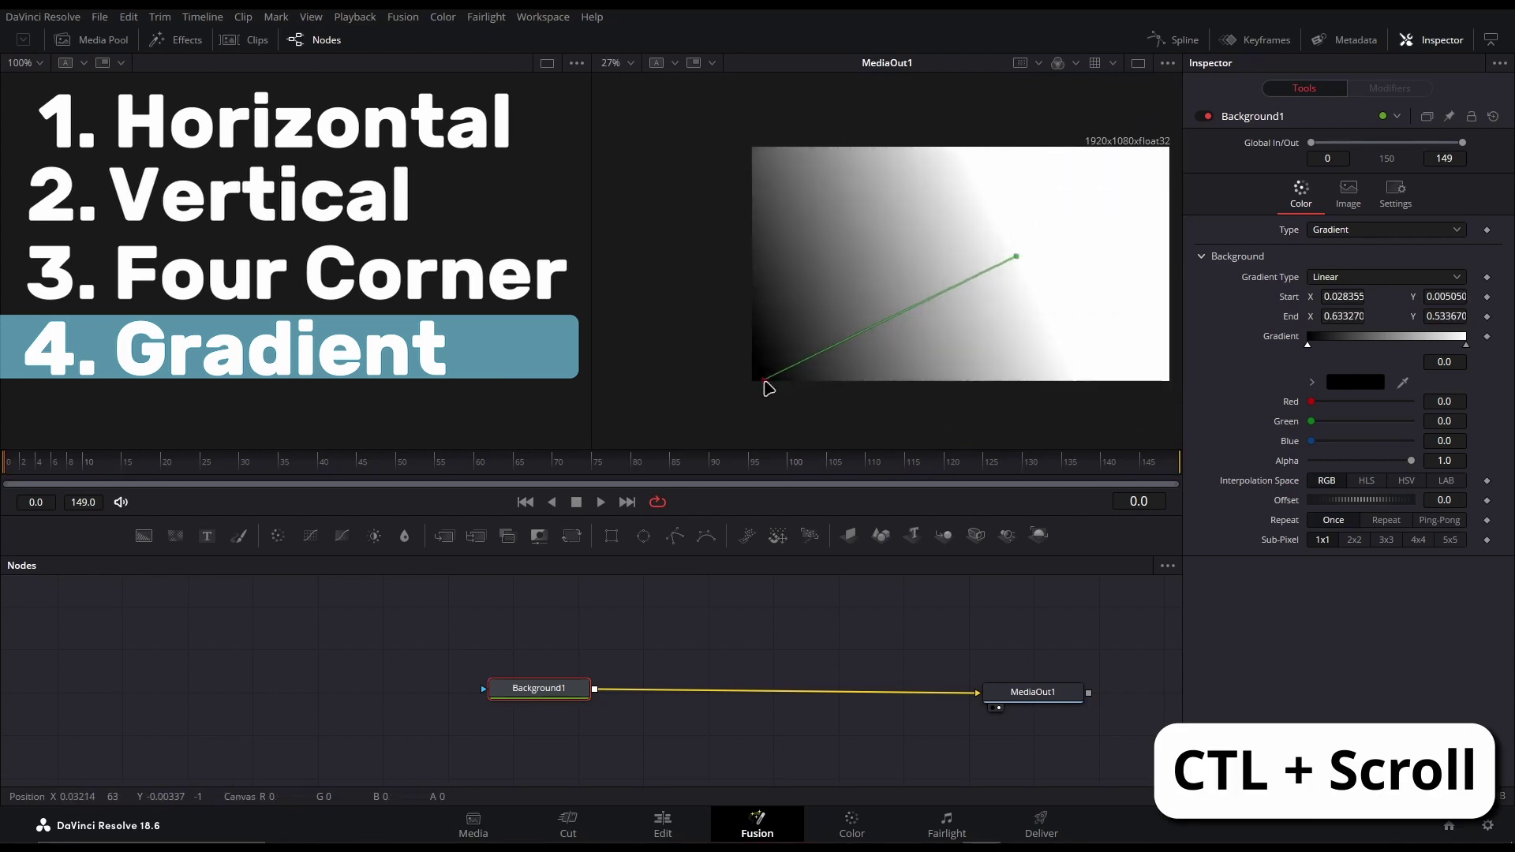
pyautogui.moveTo(1016, 256); pyautogui.dragTo(979, 154)
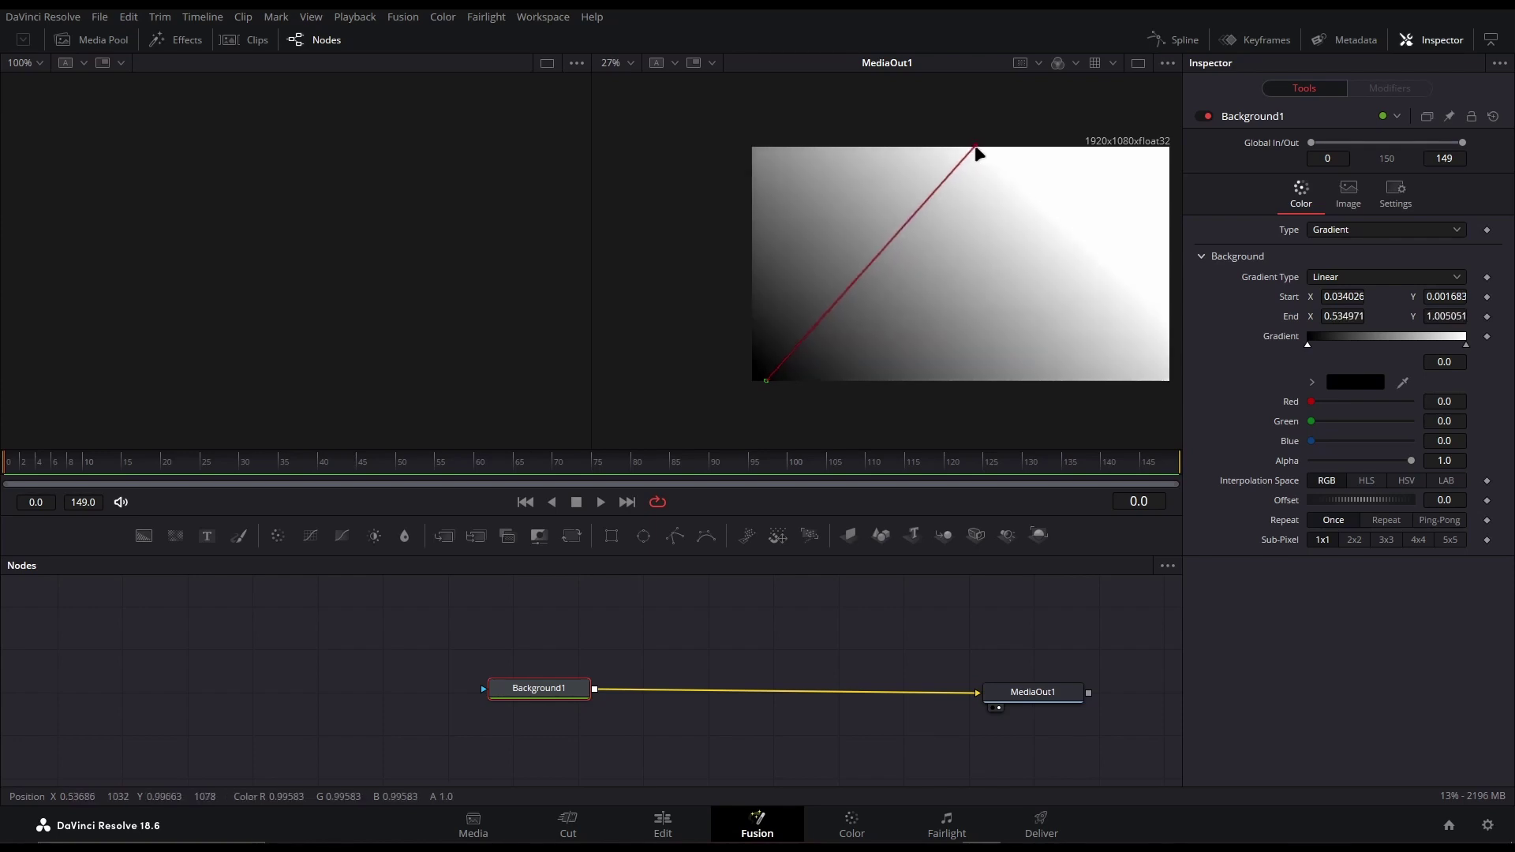
# Step: Recolour the gradient stops: bright green on the left, blue-purple on the right
pyautogui.doubleClick(1307, 347)
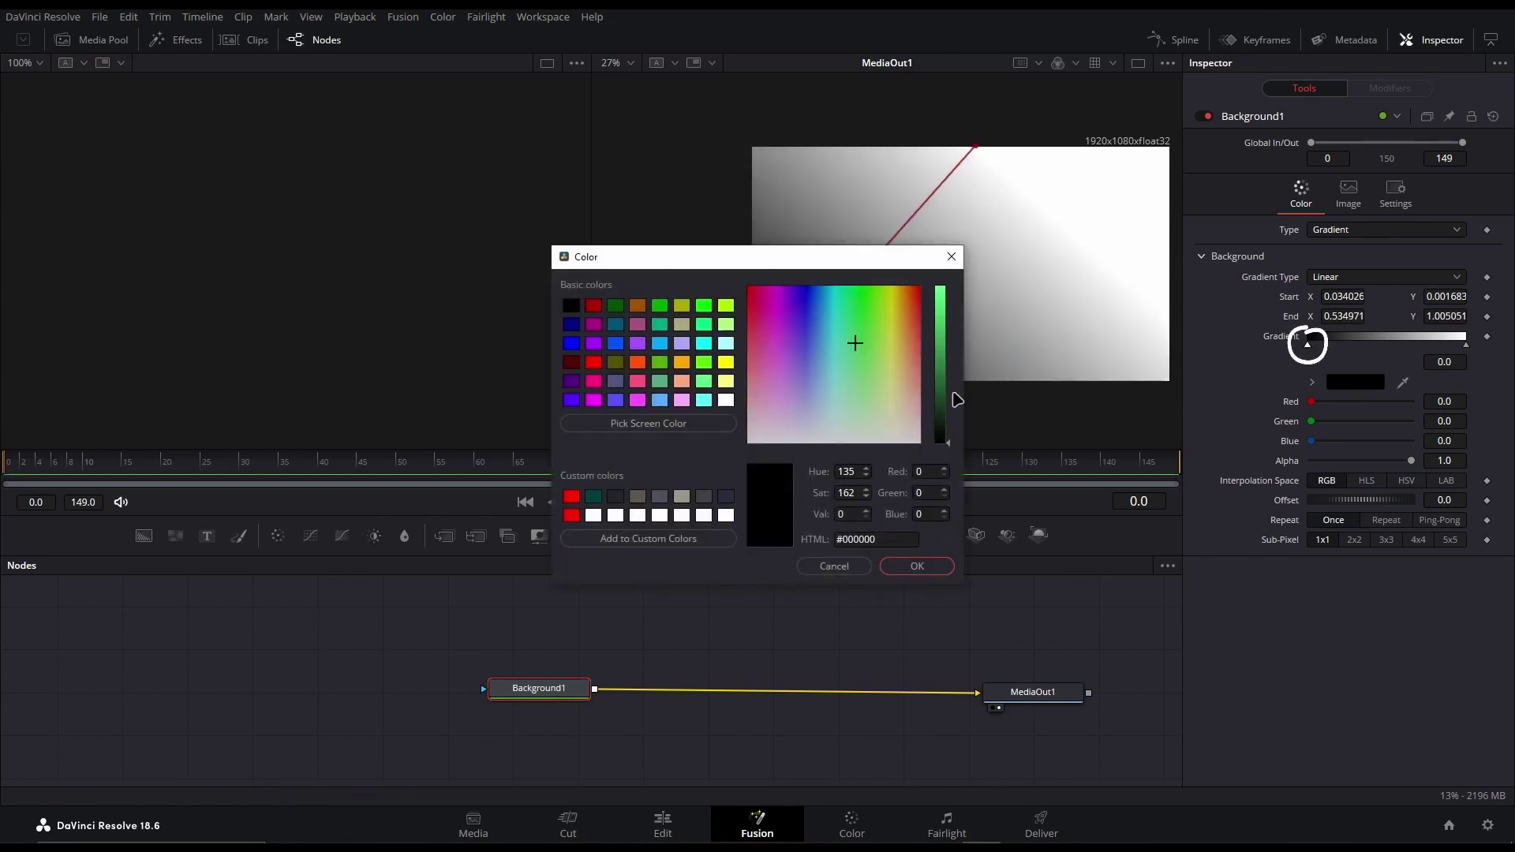
pyautogui.moveTo(934, 389); pyautogui.dragTo(938, 314)
pyautogui.click(917, 566)
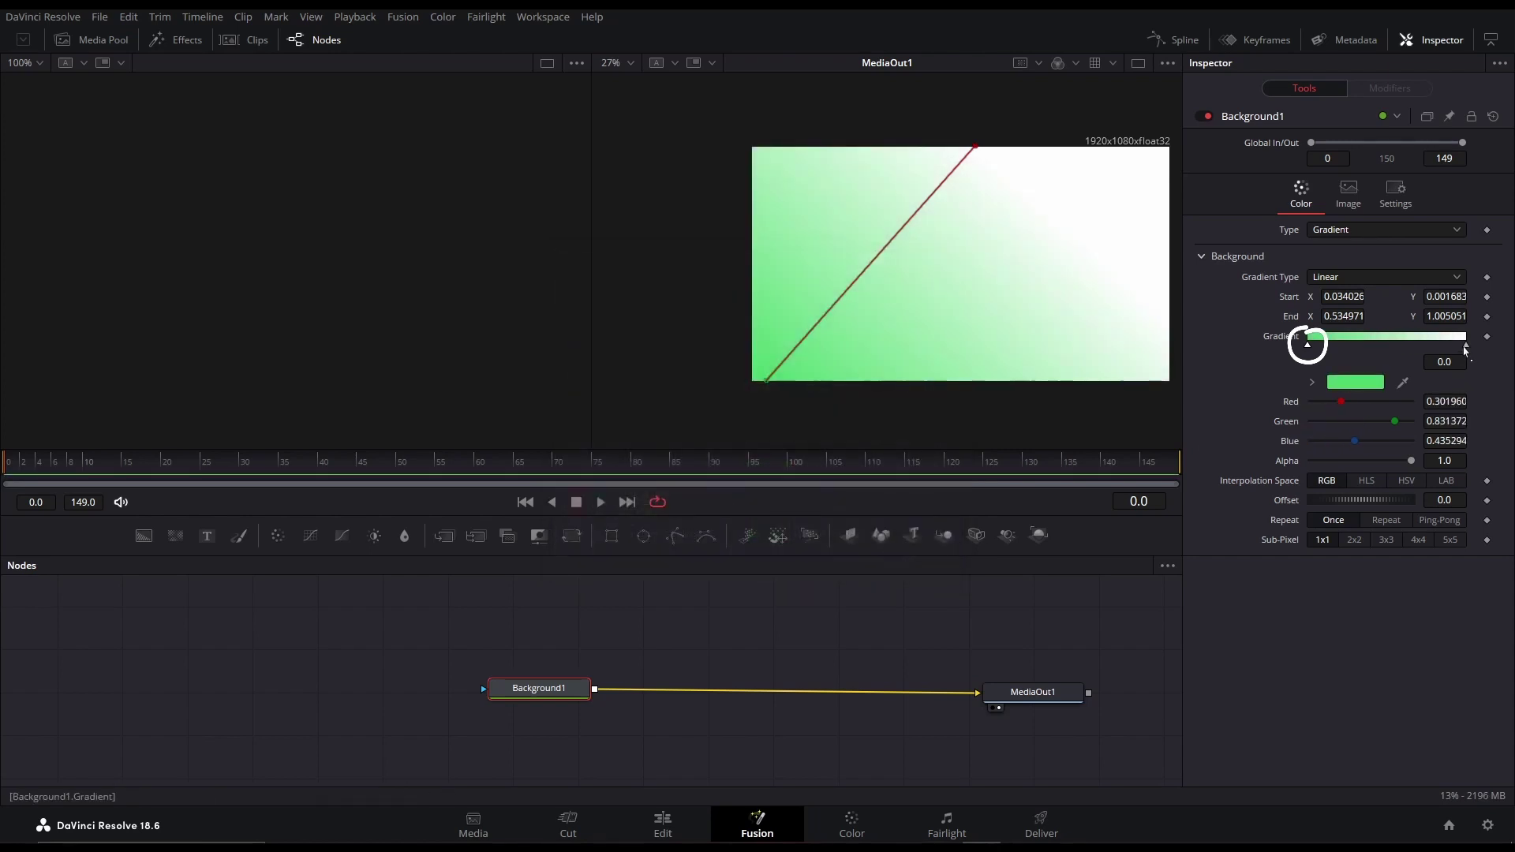
pyautogui.click(1466, 345)
pyautogui.doubleClick(1466, 344)
pyautogui.click(806, 345)
pyautogui.moveTo(807, 345); pyautogui.dragTo(803, 338)
pyautogui.click(919, 567)
# Step: Add a magenta-purple middle stop and move the gradient end to the frame's right side
pyautogui.click(1383, 342)
pyautogui.click(1365, 390)
pyautogui.click(792, 354)
pyautogui.moveTo(792, 354); pyautogui.dragTo(722, 329)
pyautogui.click(775, 367)
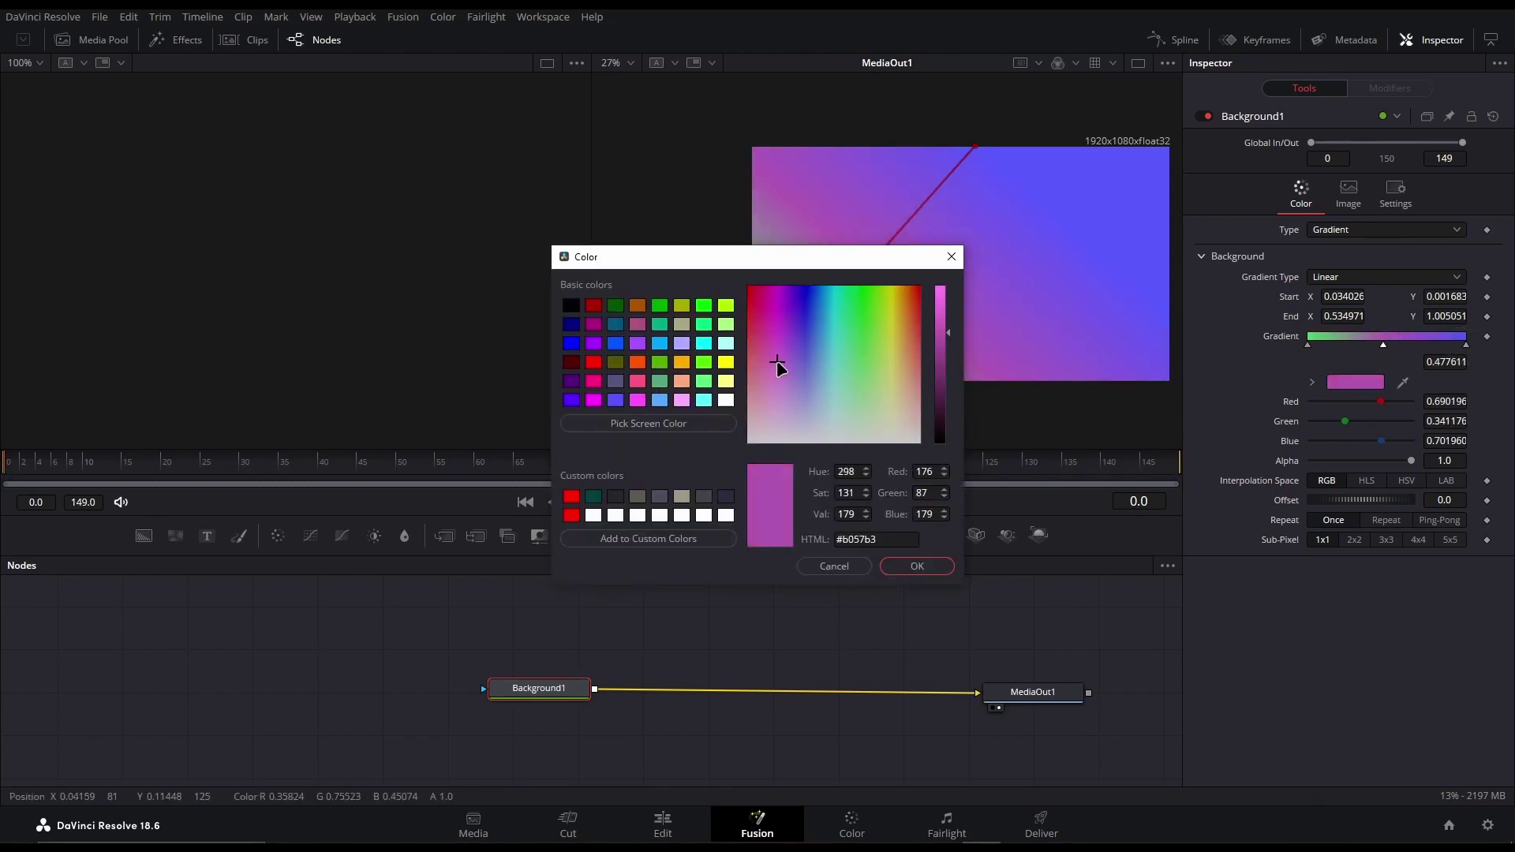
pyautogui.click(917, 567)
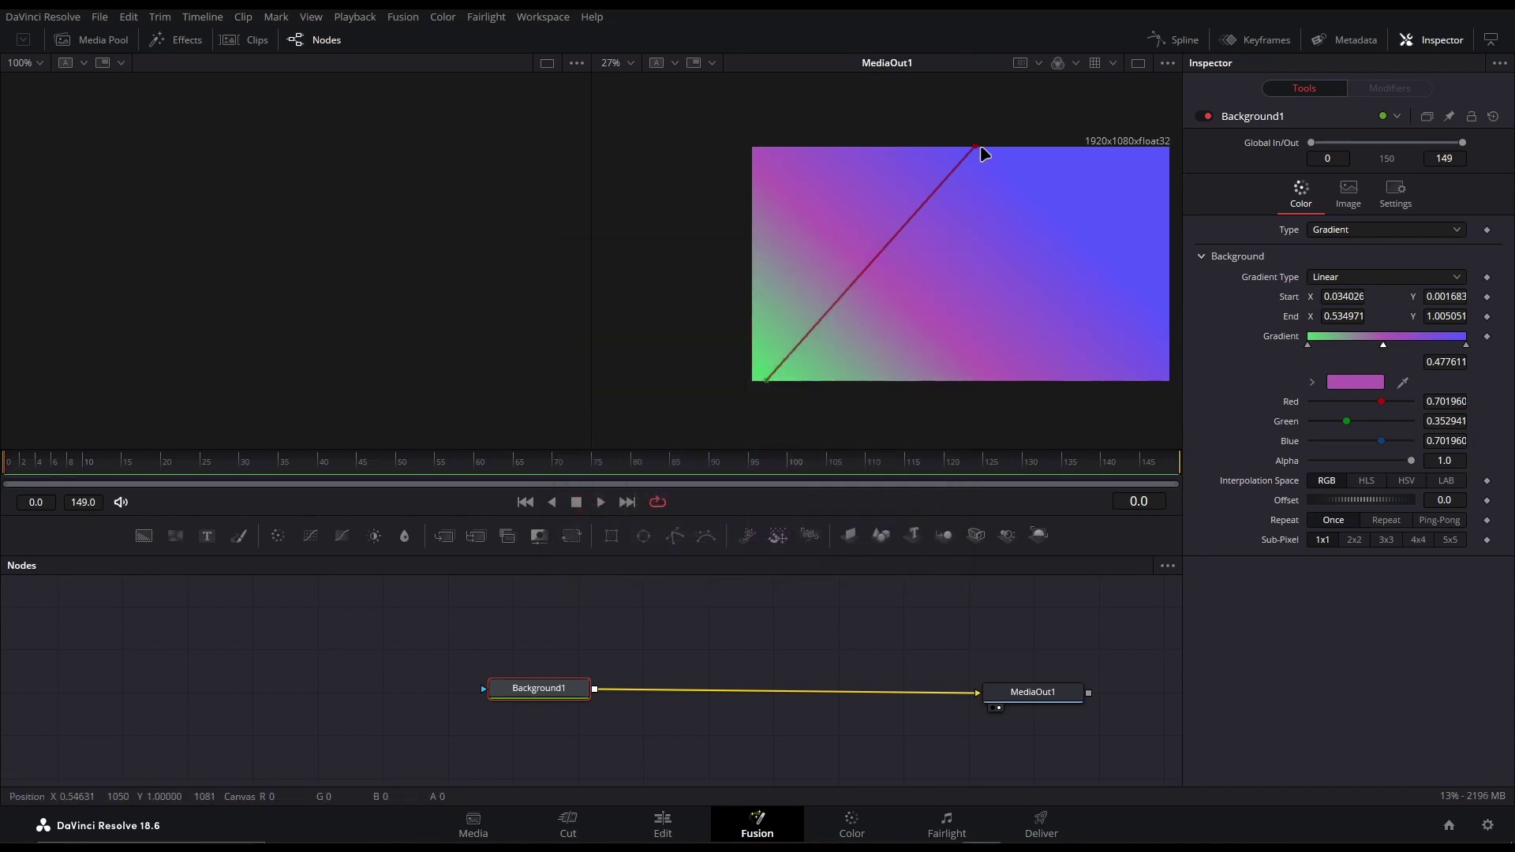
pyautogui.moveTo(977, 148); pyautogui.dragTo(1161, 202)
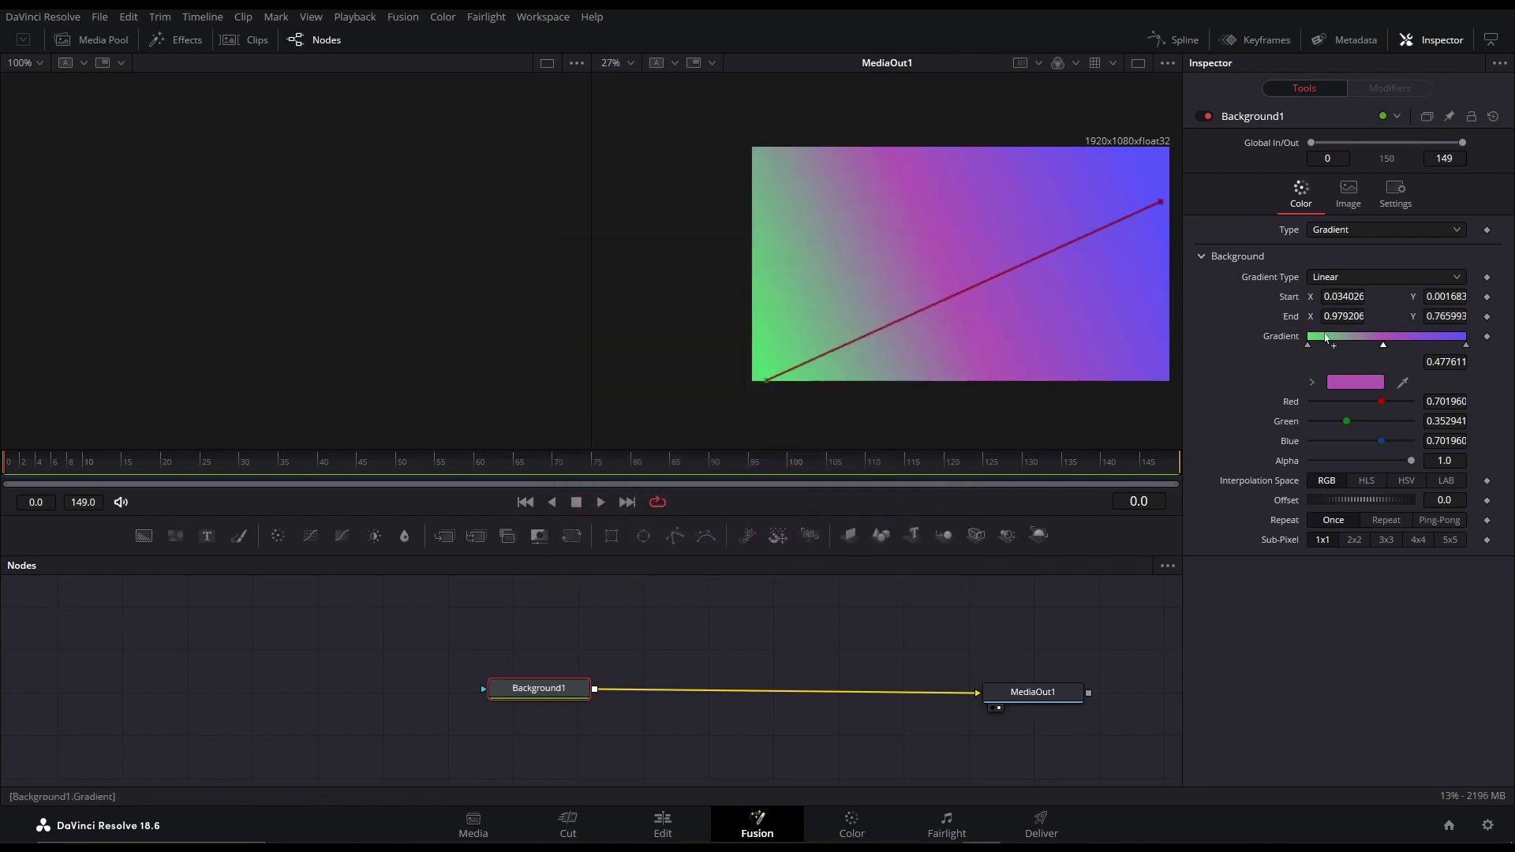
# Step: Try the Square and Angle gradient types, swinging the angle end point around
pyautogui.click(1349, 277)
pyautogui.click(1326, 298)
pyautogui.click(1350, 277)
pyautogui.click(1327, 333)
pyautogui.click(1349, 277)
pyautogui.click(1349, 277)
pyautogui.click(1349, 277)
pyautogui.click(1339, 384)
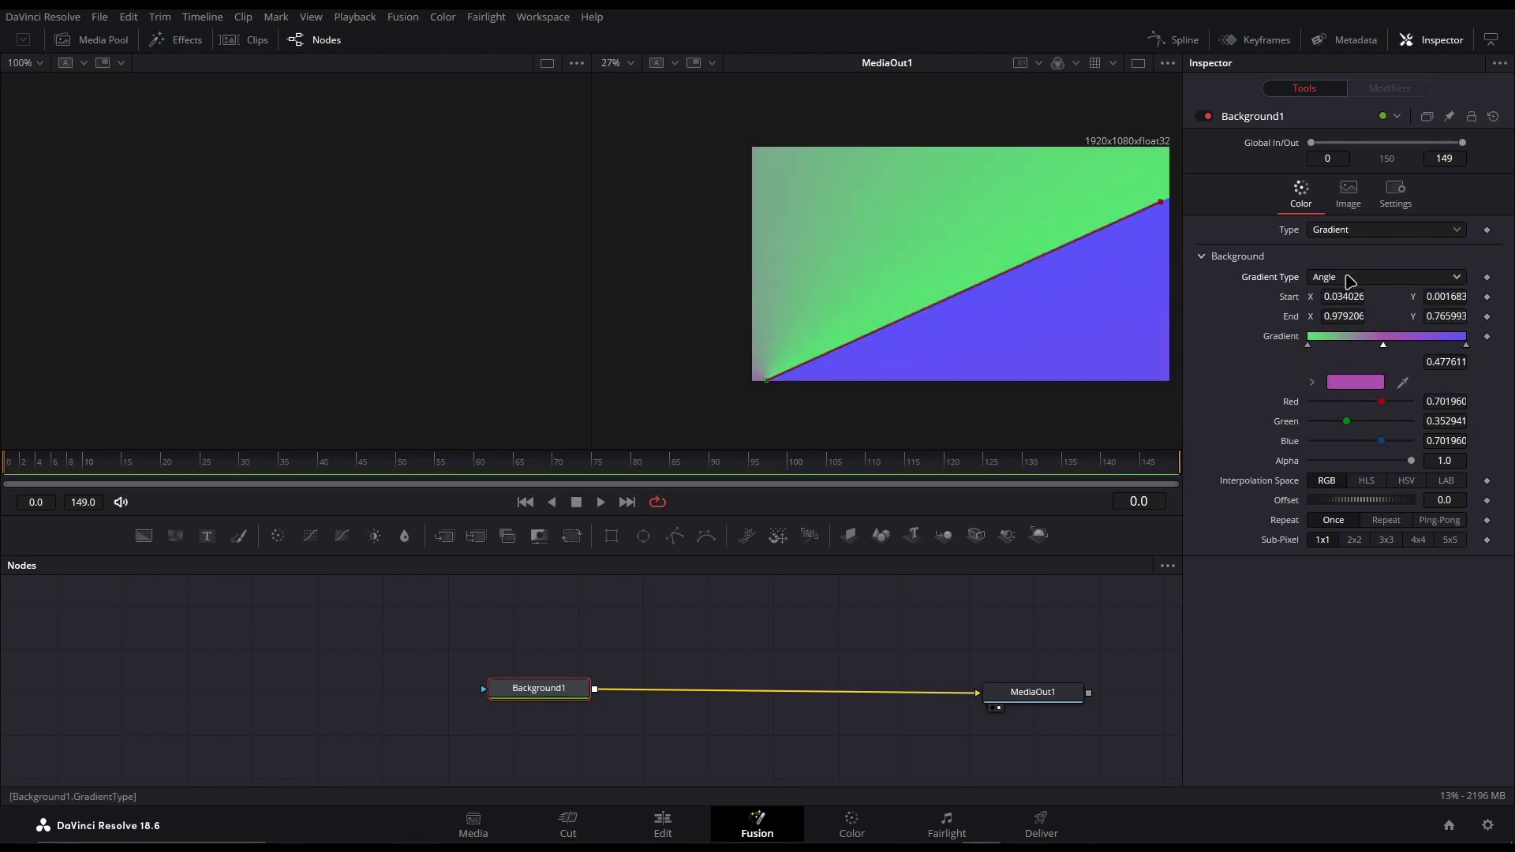
pyautogui.moveTo(1099, 214); pyautogui.dragTo(1162, 174)
# Step: Return the gradient to Linear and delete the Background1 node
pyautogui.click(1370, 277)
pyautogui.click(1326, 297)
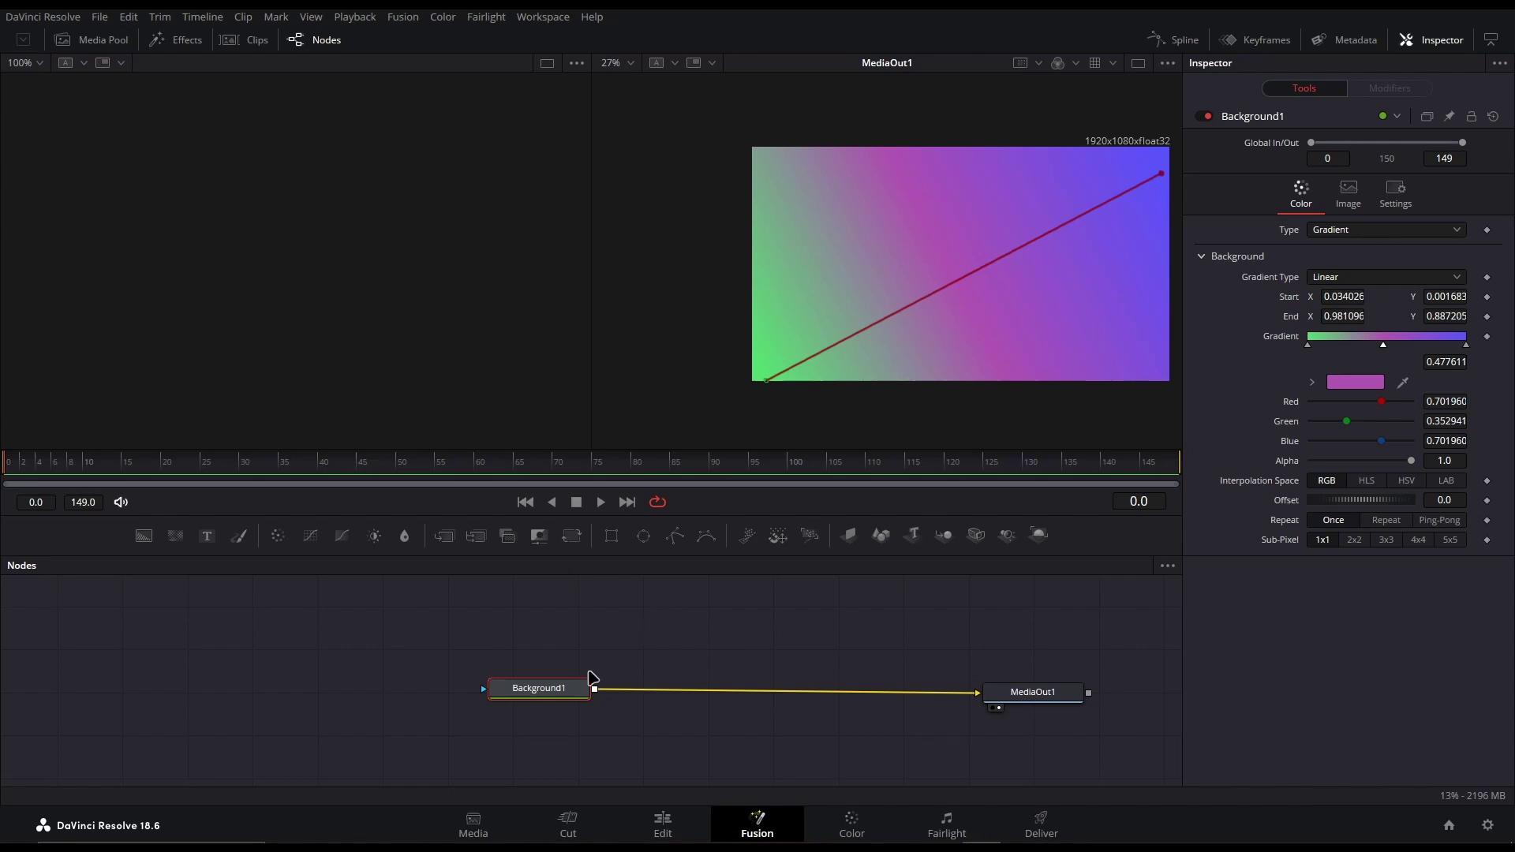
pyautogui.press('Delete')
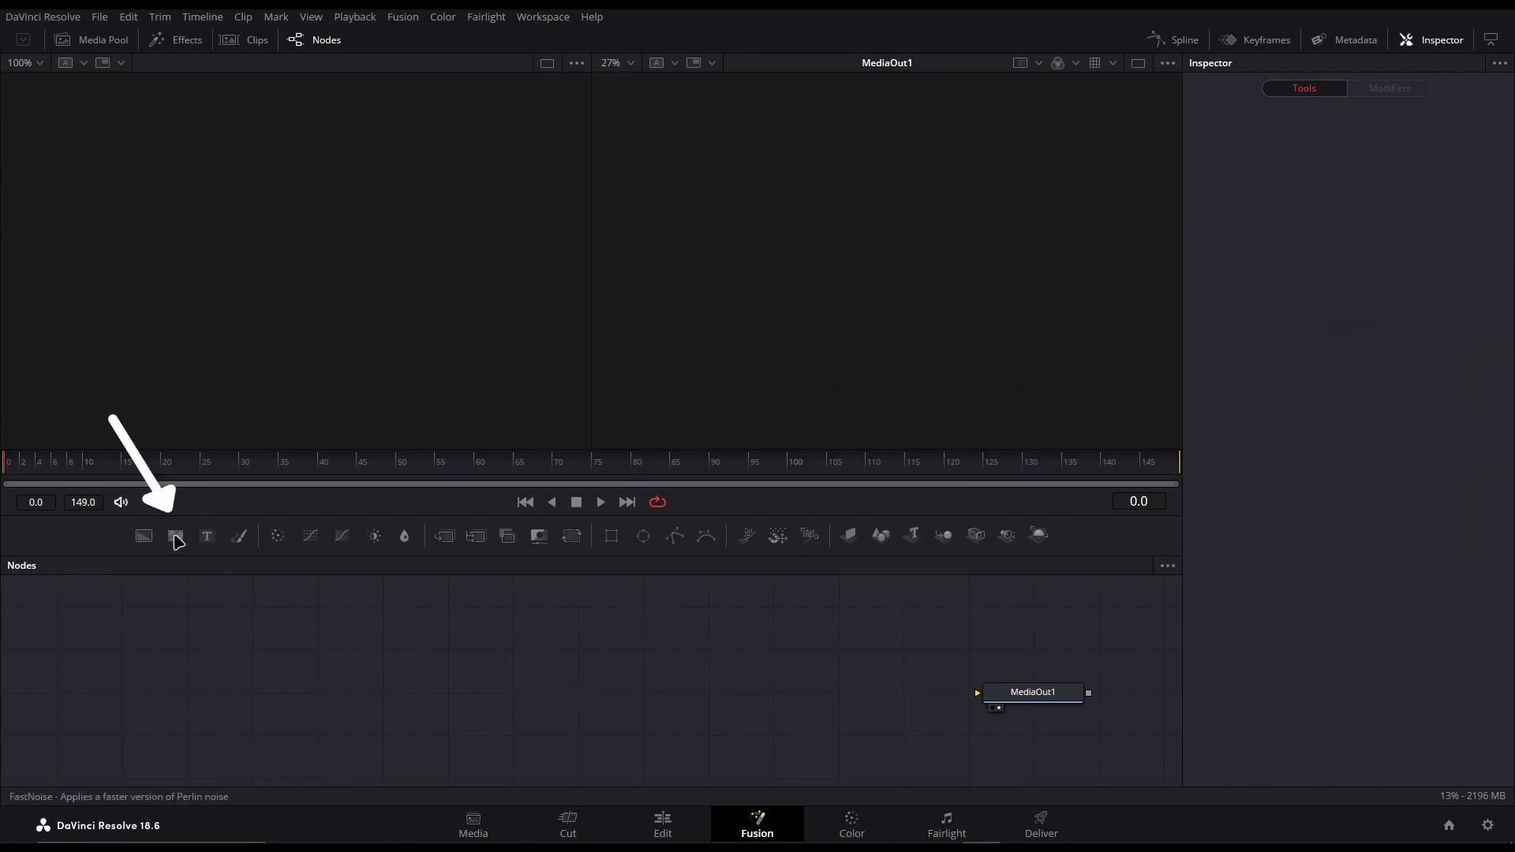
# Step: Add a FastNoise1 node lined up with MediaOut1 and show its Color settings
pyautogui.moveTo(189, 551); pyautogui.dragTo(366, 659)
pyautogui.moveTo(514, 716); pyautogui.dragTo(1018, 693)
pyautogui.moveTo(557, 714); pyautogui.dragTo(561, 702)
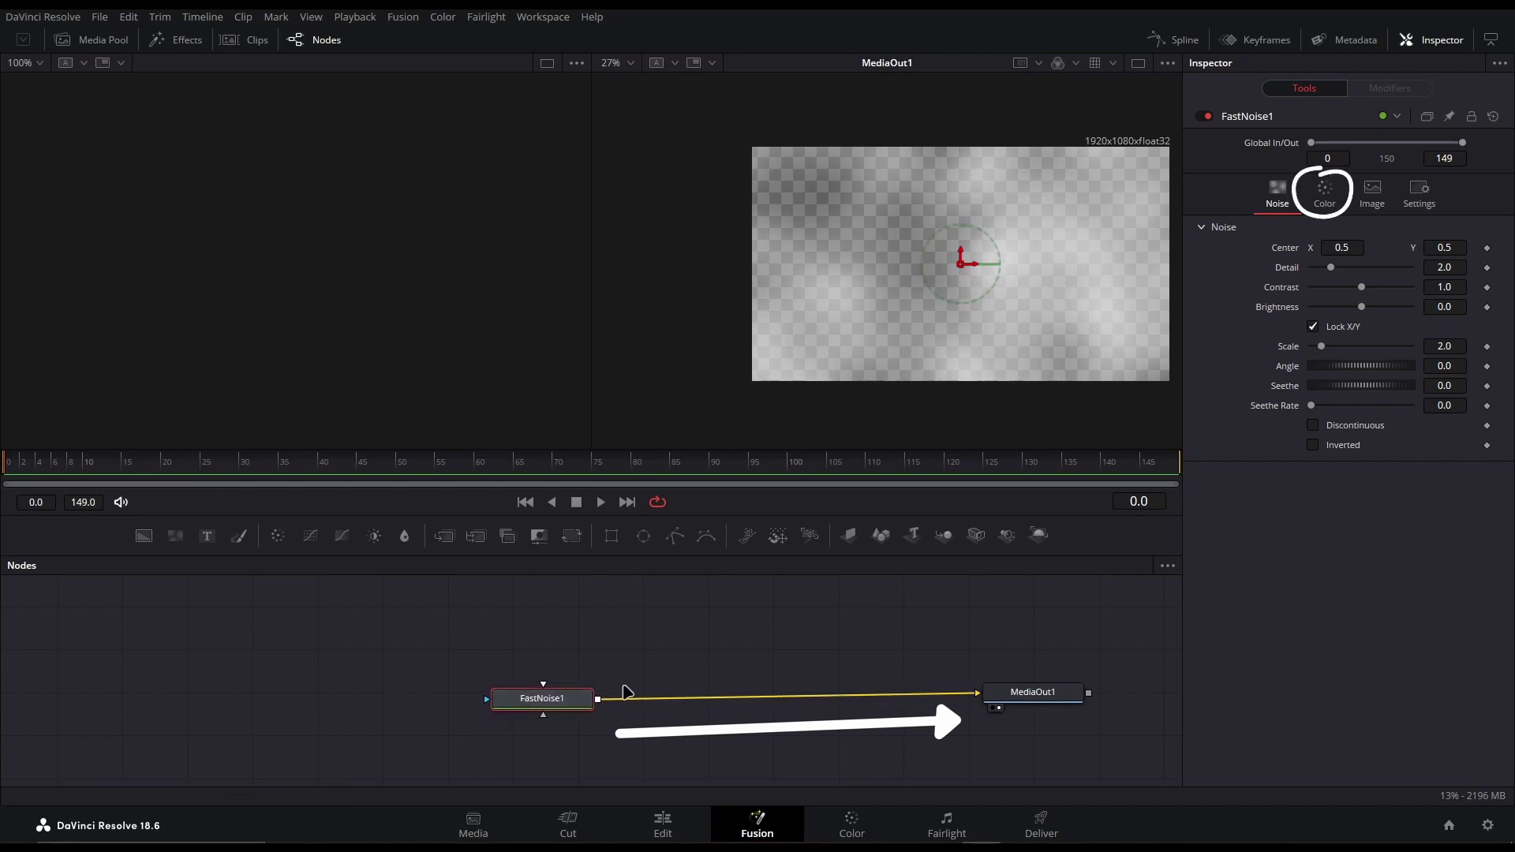
pyautogui.click(1330, 197)
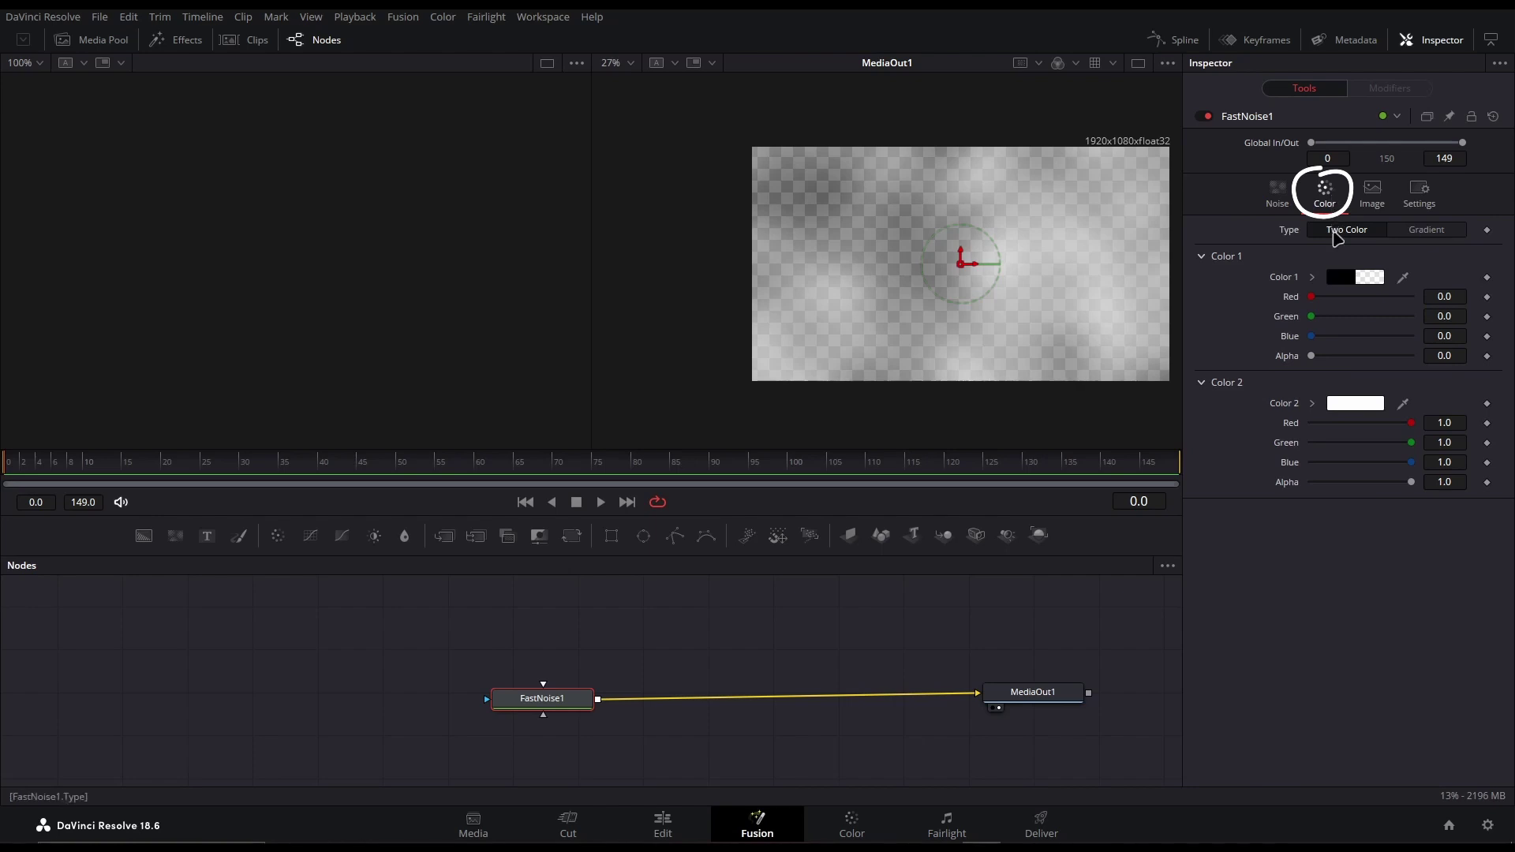
# Step: Set FastNoise1 Color 1 to red and Color 2 to light pink (1, 0.761, 0.761)
pyautogui.click(1341, 279)
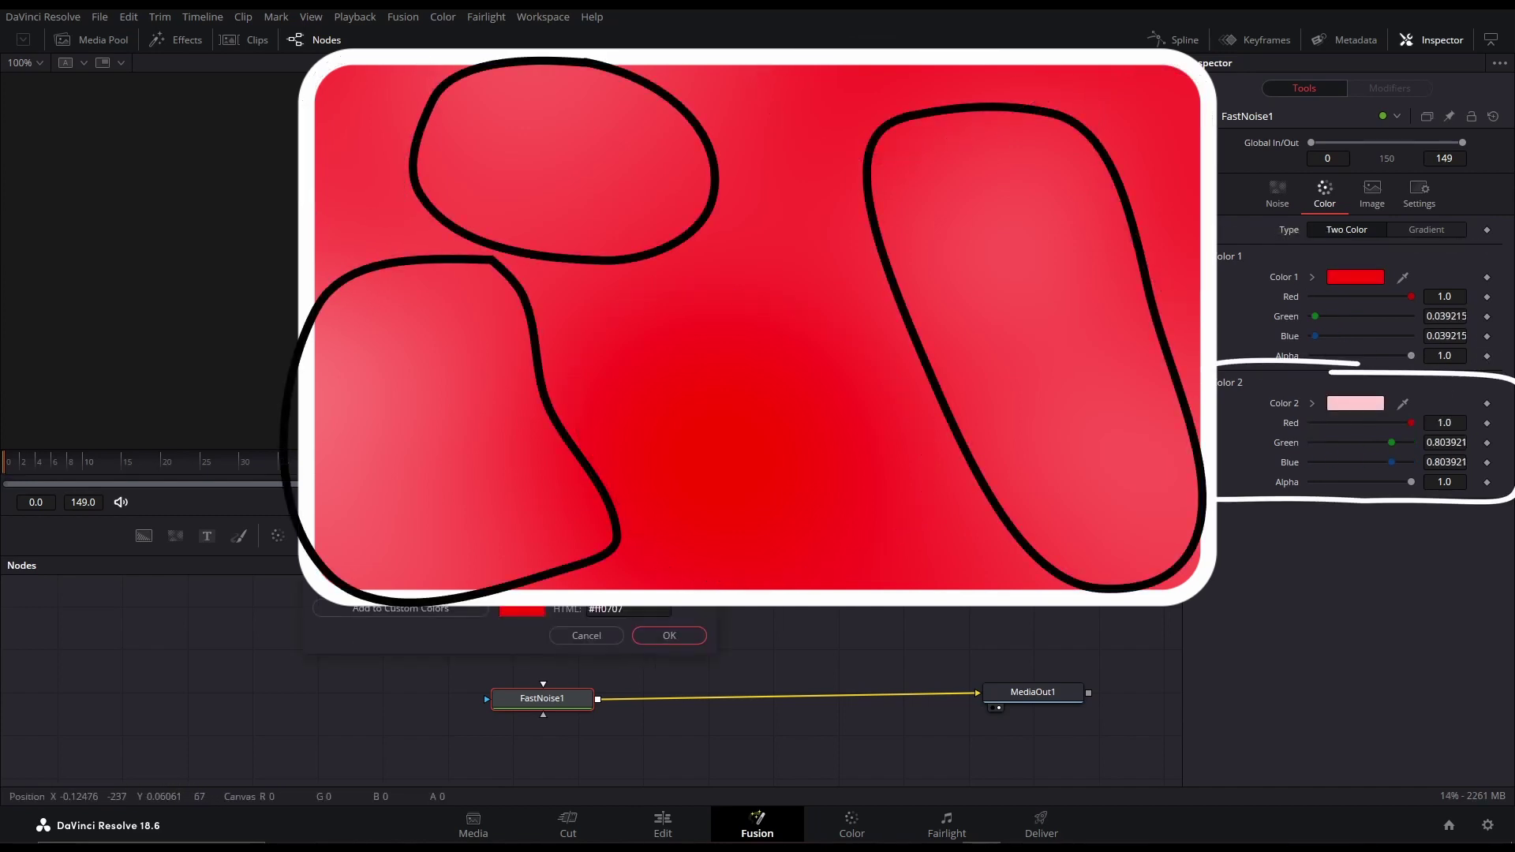
pyautogui.click(669, 636)
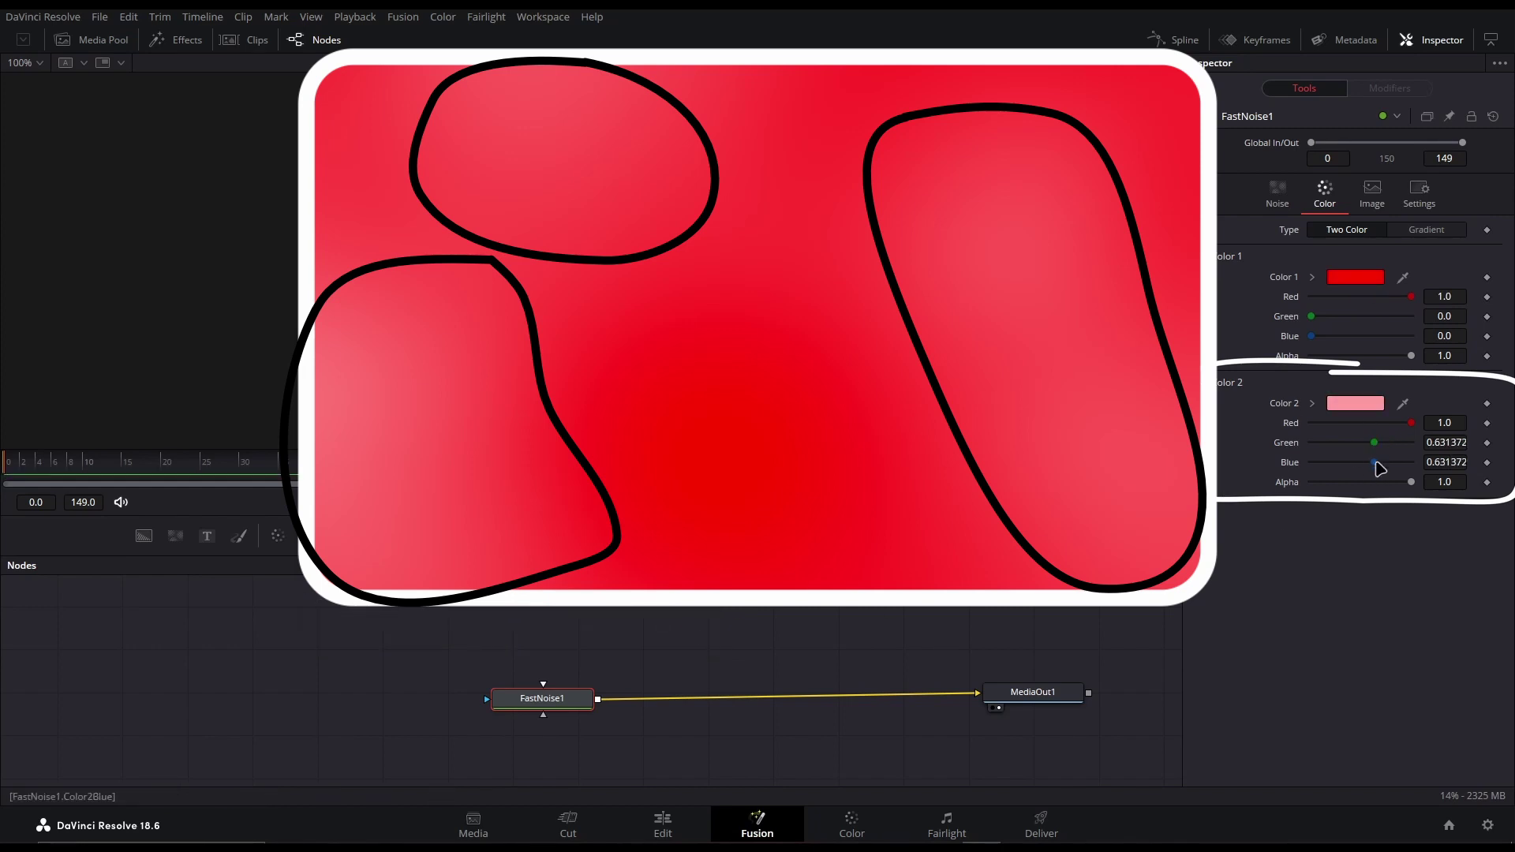
pyautogui.click(806, 355)
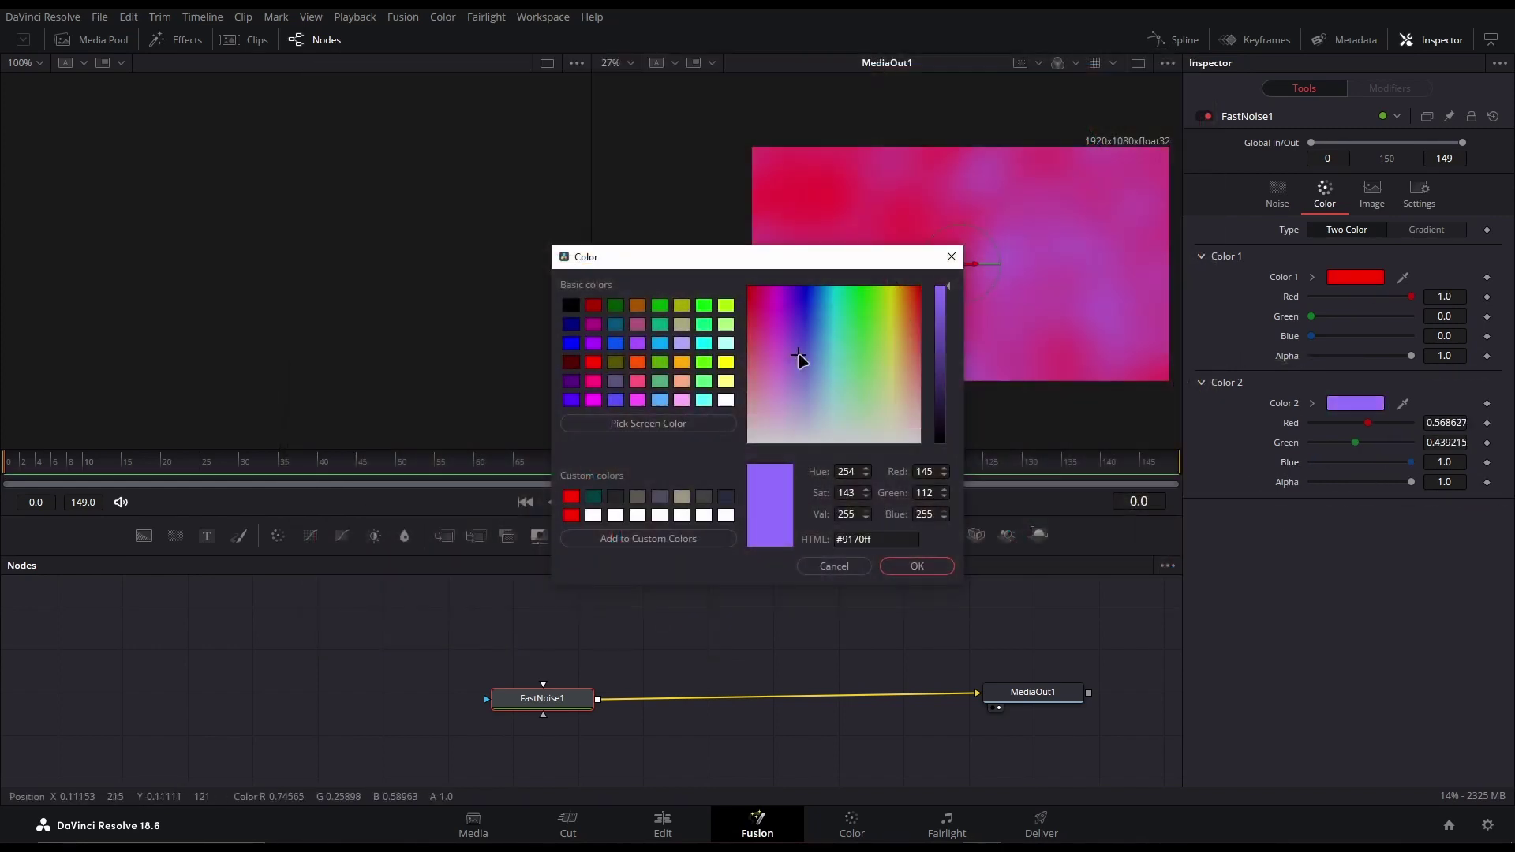
pyautogui.click(919, 406)
pyautogui.click(939, 567)
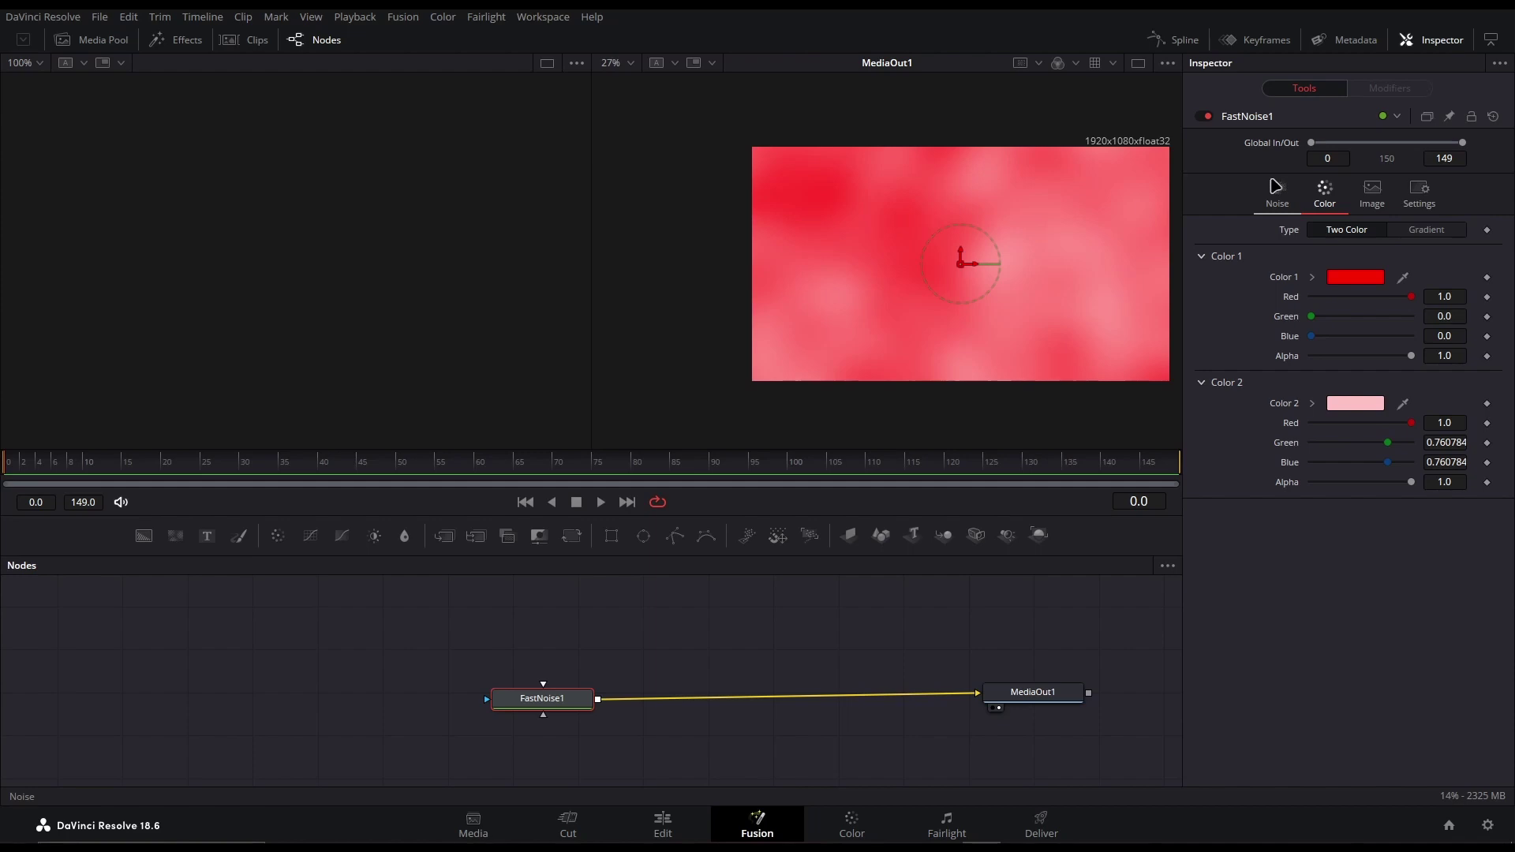
pyautogui.click(1276, 188)
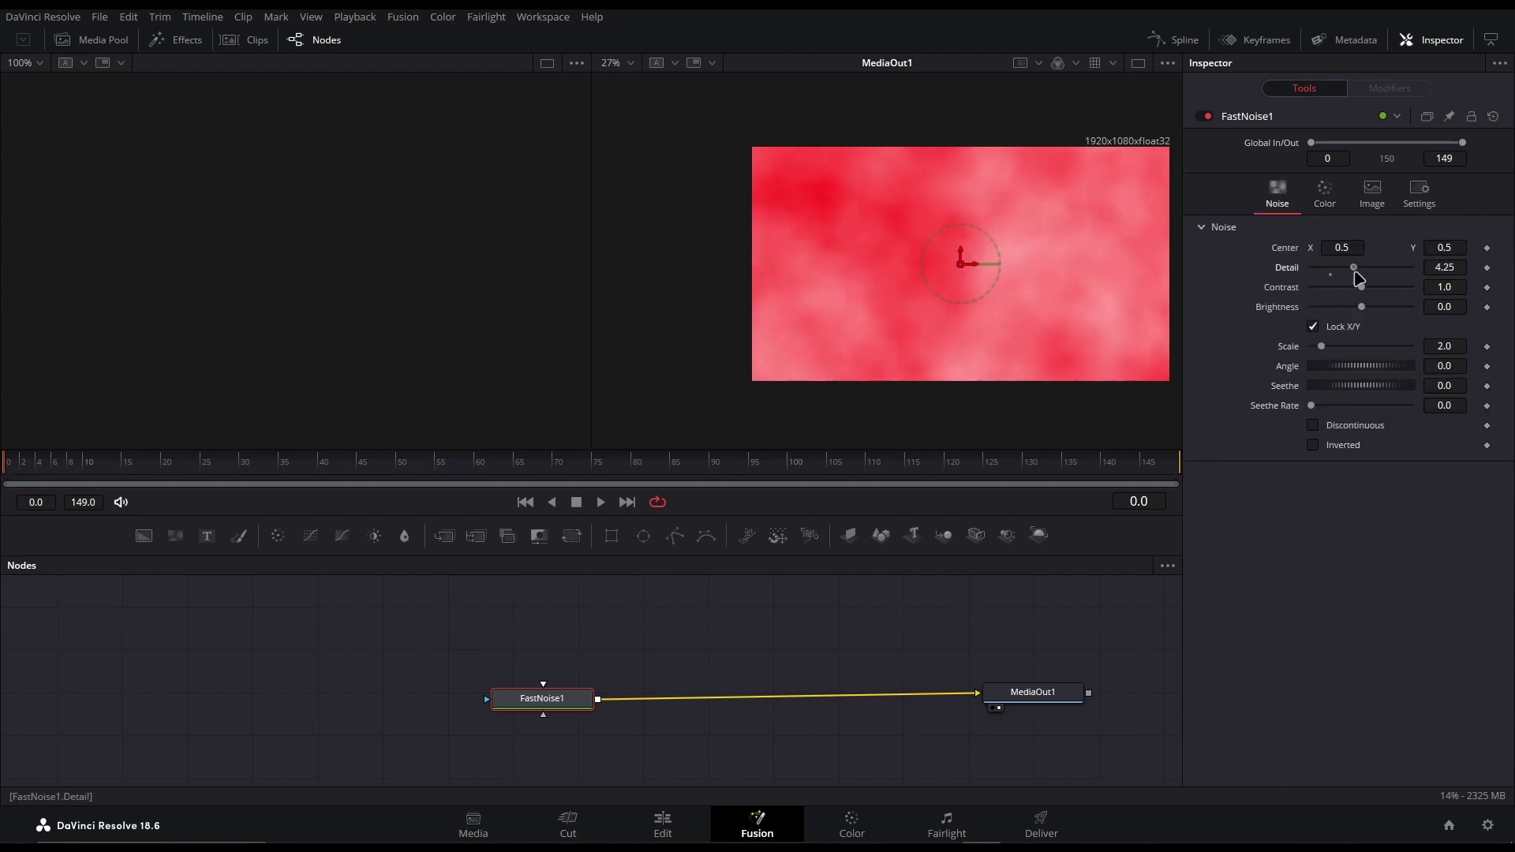
# Step: Test Contrast 5.0, reset Brightness to 0.0 and Scale to 2.0, then preview the animation
pyautogui.moveTo(1361, 288); pyautogui.dragTo(1333, 412)
pyautogui.doubleClick(1323, 307)
pyautogui.doubleClick(1322, 345)
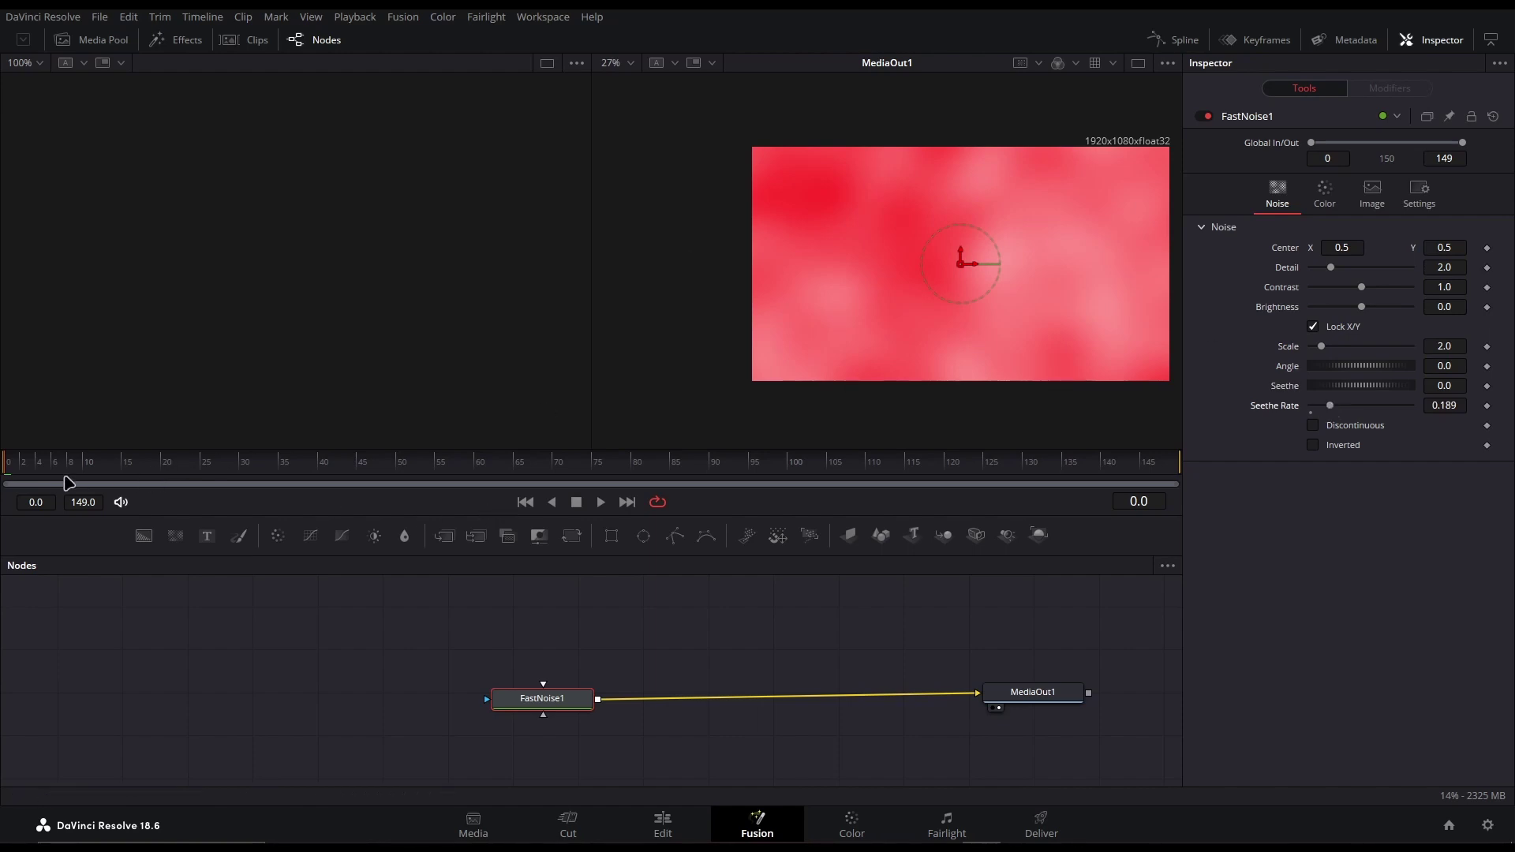
pyautogui.moveTo(27, 478); pyautogui.dragTo(110, 472)
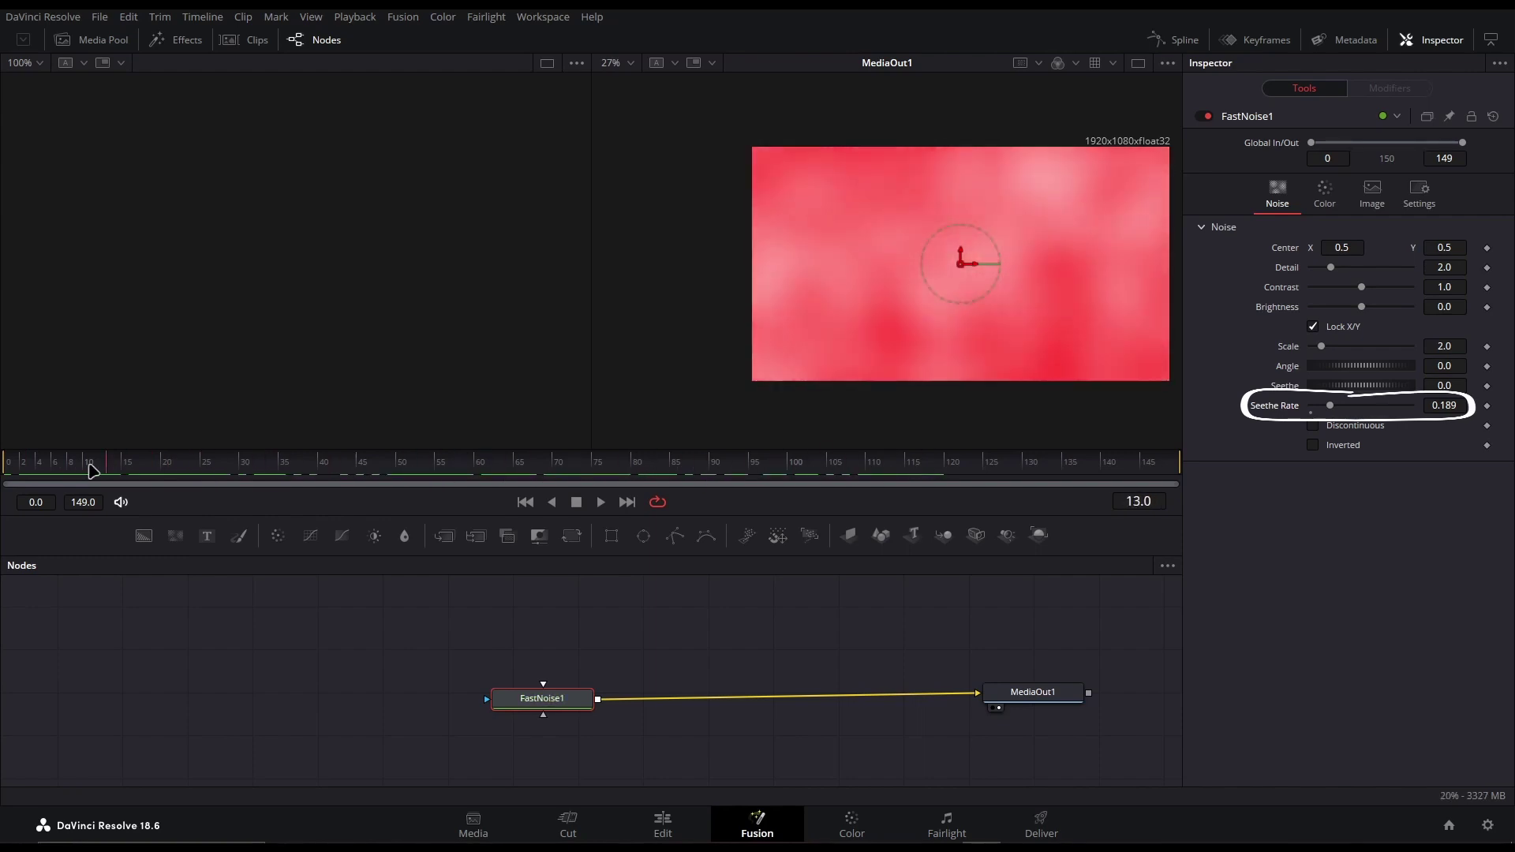
pyautogui.press('space')
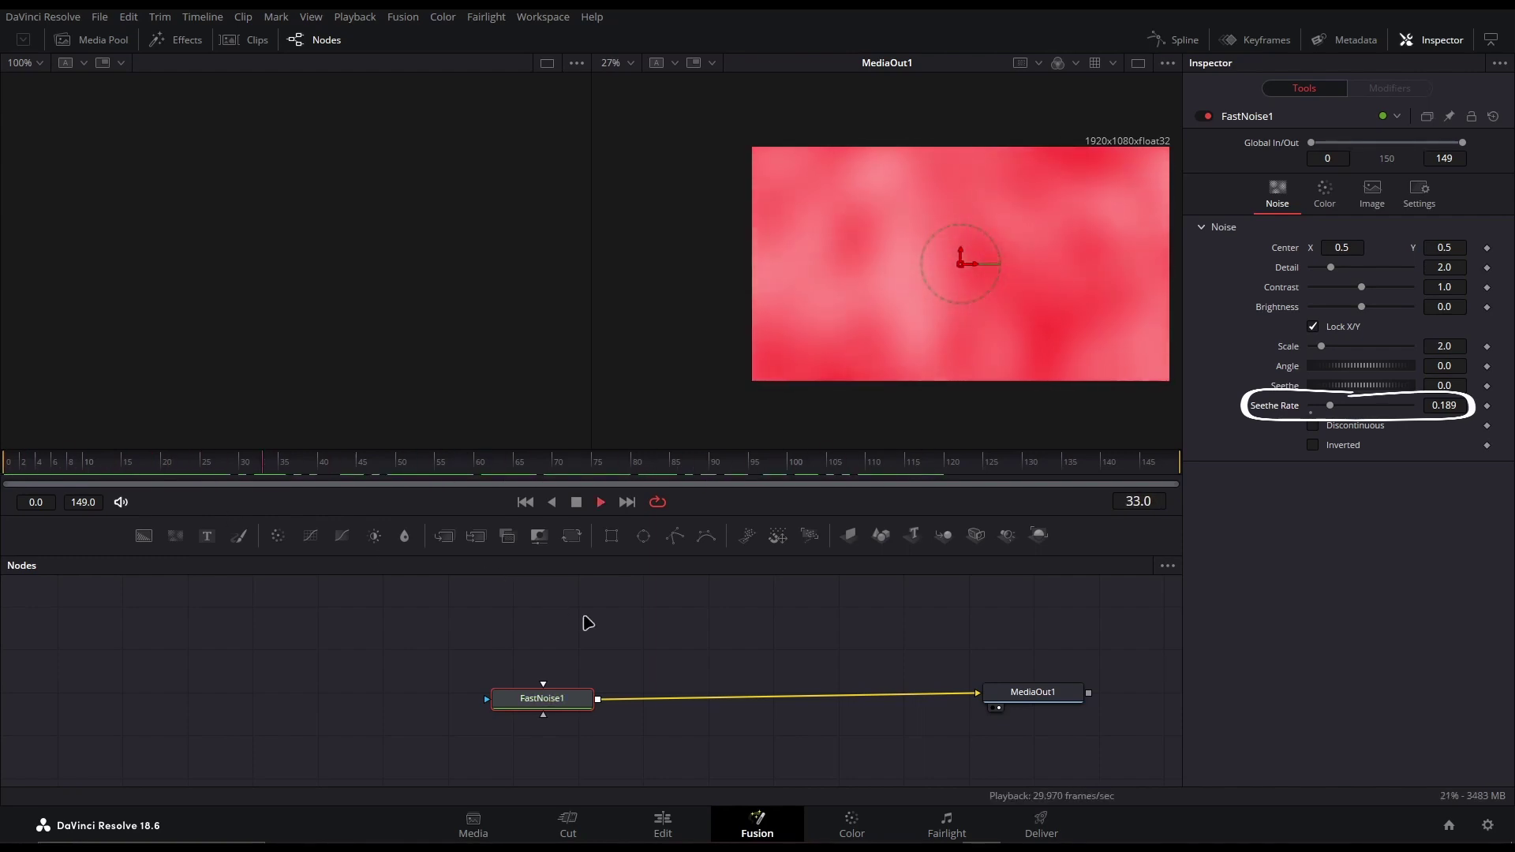
pyautogui.press('space')
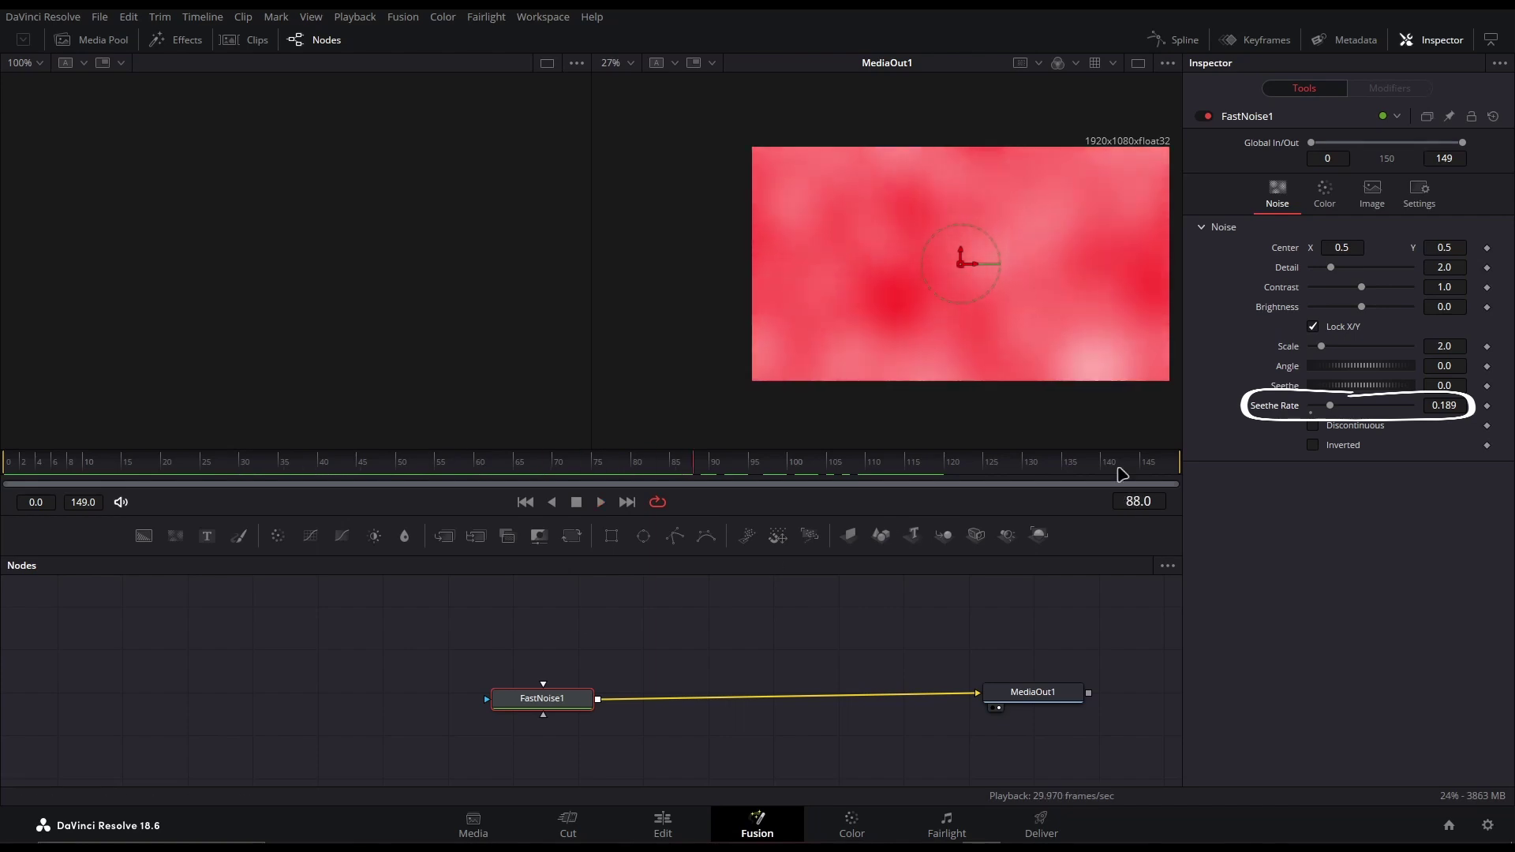
# Step: Set Seethe Rate to 0.071 and Scale to 1.2, then play back the noise
pyautogui.click(1314, 406)
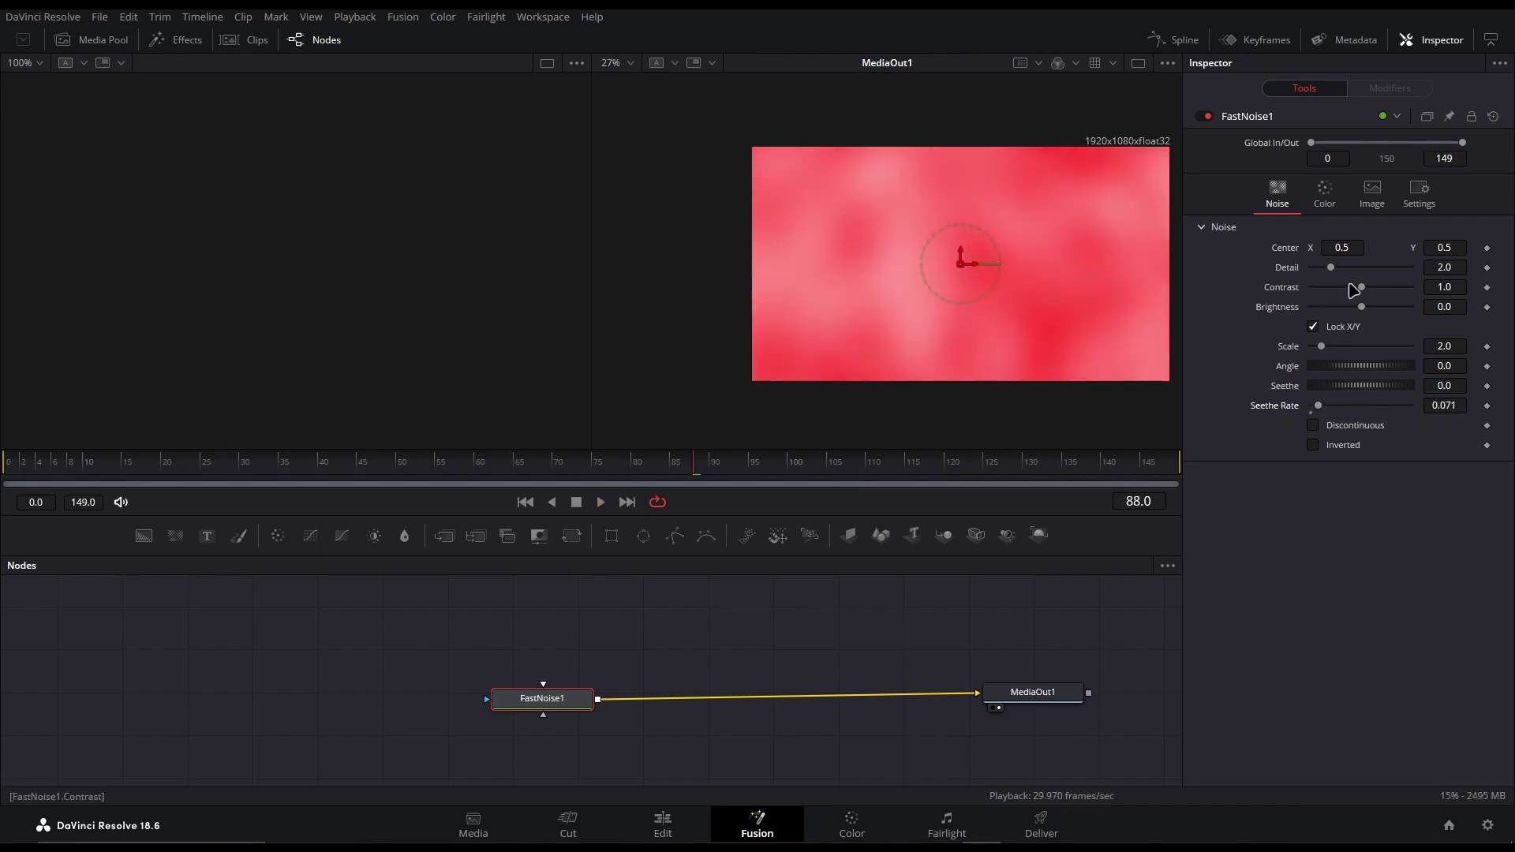
pyautogui.doubleClick(1444, 345)
pyautogui.write('1.2')
pyautogui.press('Return')
pyautogui.press('space')
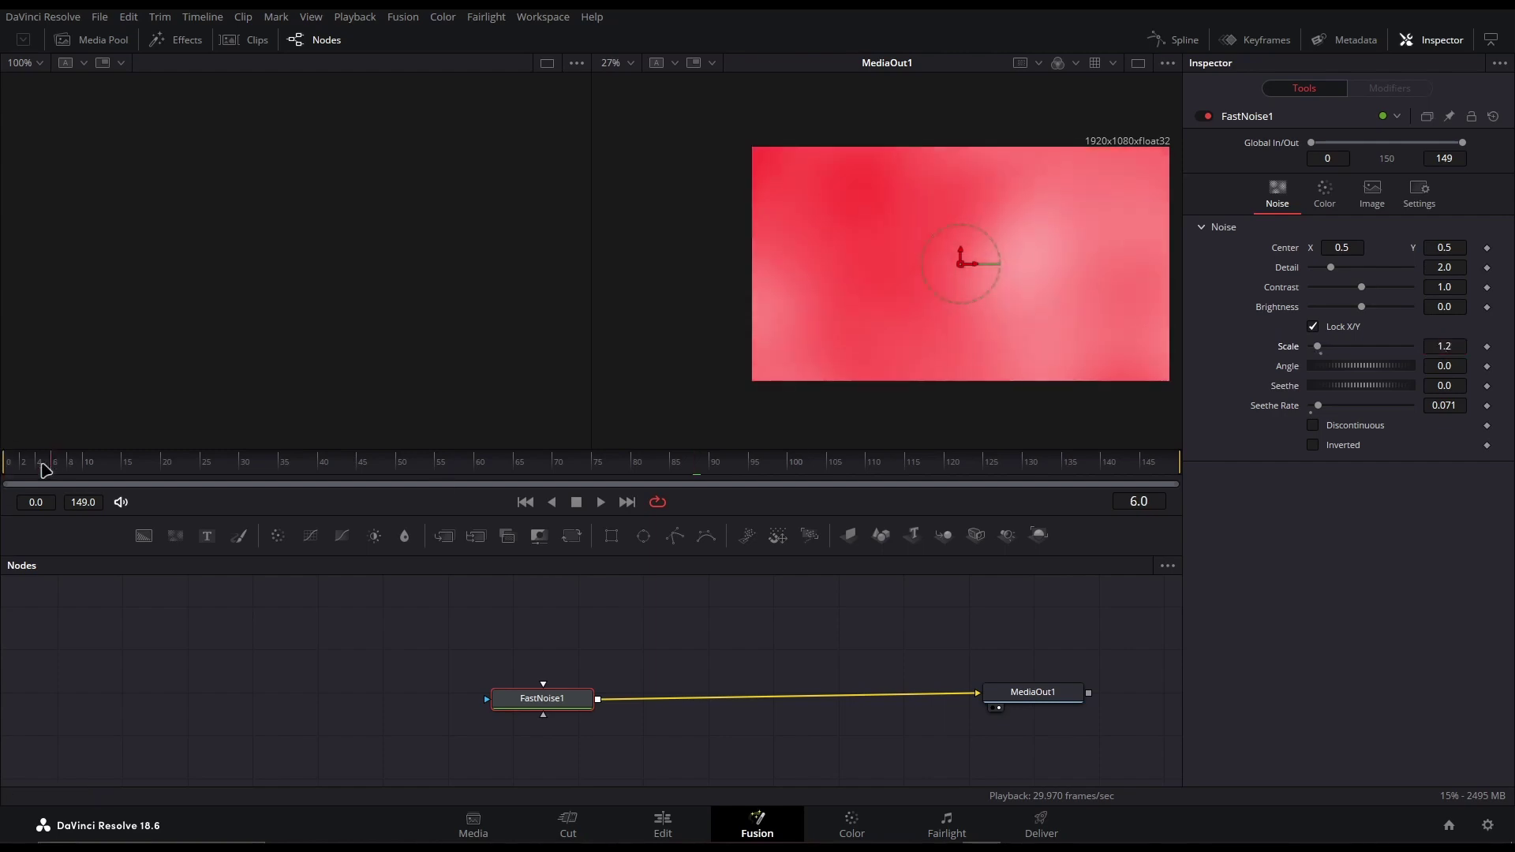